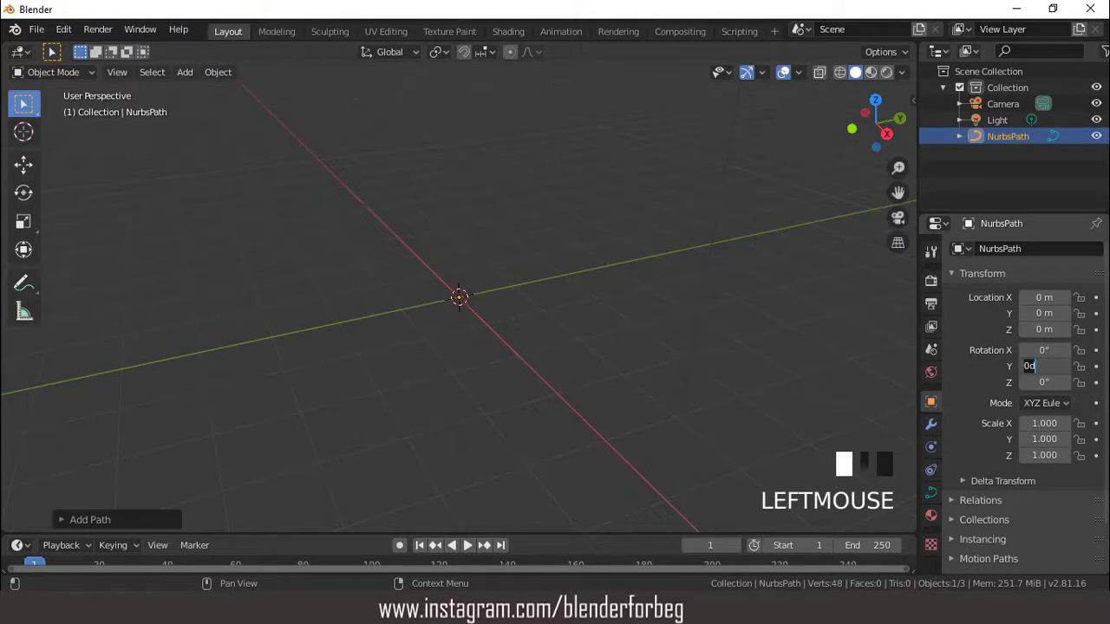
Set the path's Y rotation to 90° so it stands upright
{"action": "key", "text": "Return"}
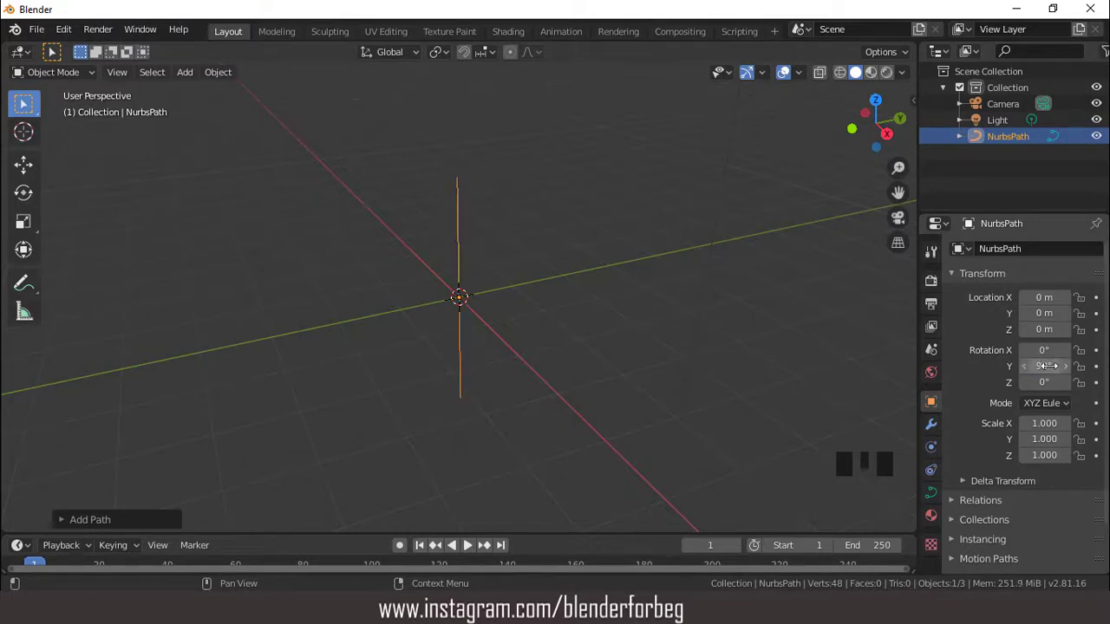
{"action": "scroll", "coordinate": [492, 276], "scroll_direction": "up", "scroll_amount": 1}
{"action": "key", "text": "KP_1"}
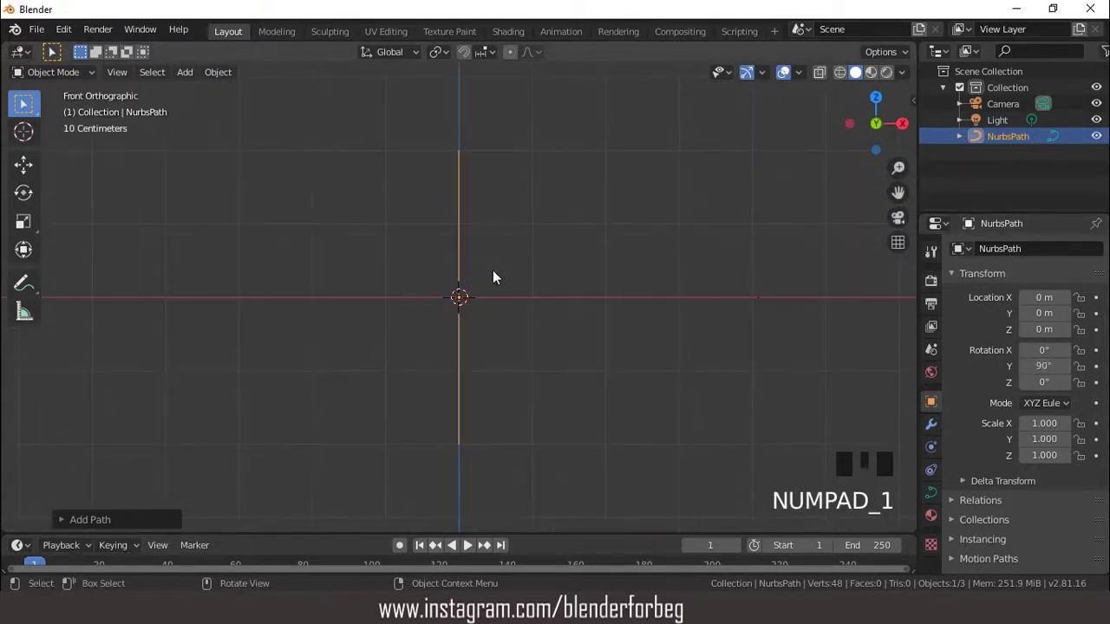
Add a Screw modifier to the path and set its axis to X
{"action": "left_click", "coordinate": [931, 423]}
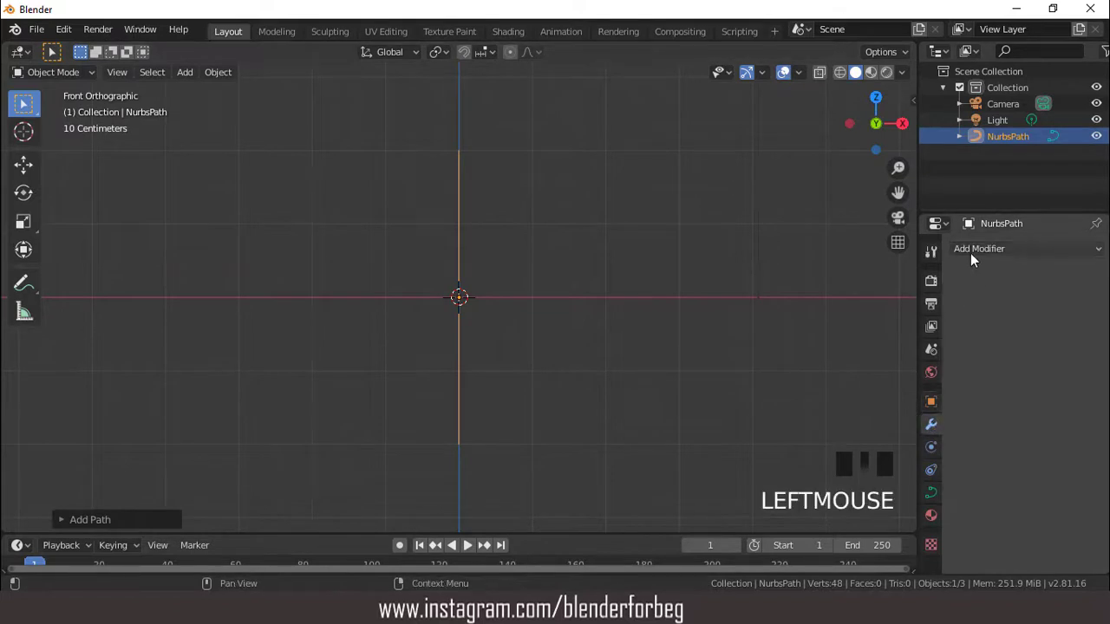
{"action": "left_click", "coordinate": [972, 253]}
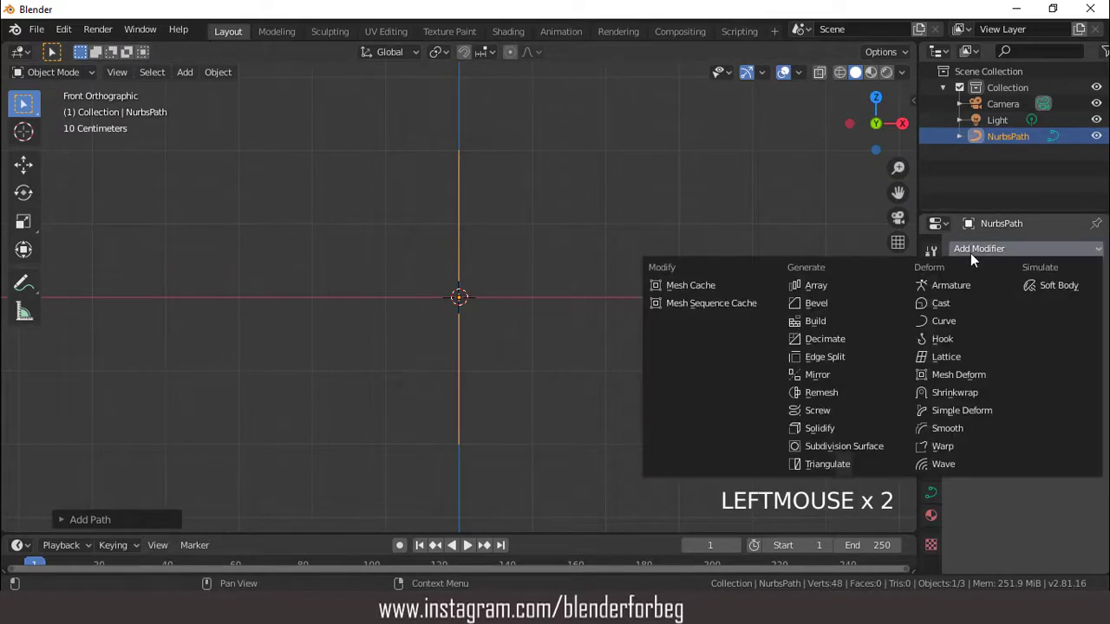
{"action": "left_click", "coordinate": [832, 410]}
{"action": "left_click", "coordinate": [998, 320]}
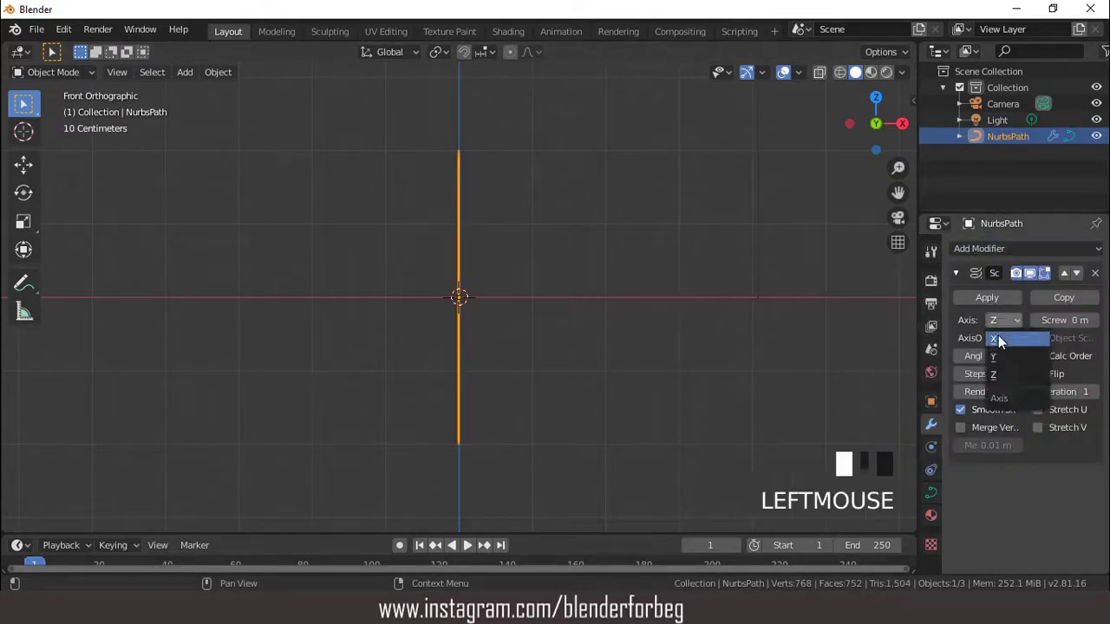
{"action": "left_click", "coordinate": [995, 339]}
{"action": "scroll", "coordinate": [524, 252], "scroll_direction": "up", "scroll_amount": 1}
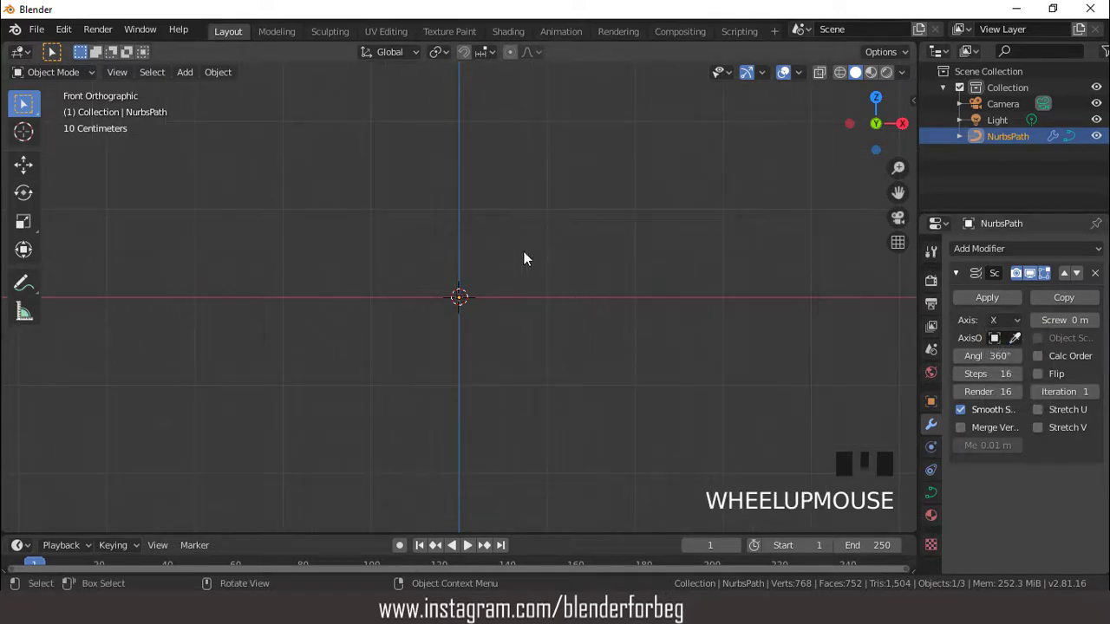
In Edit Mode, move the path's top control point slightly outward in negative X and a little down
{"action": "key", "text": "Tab"}
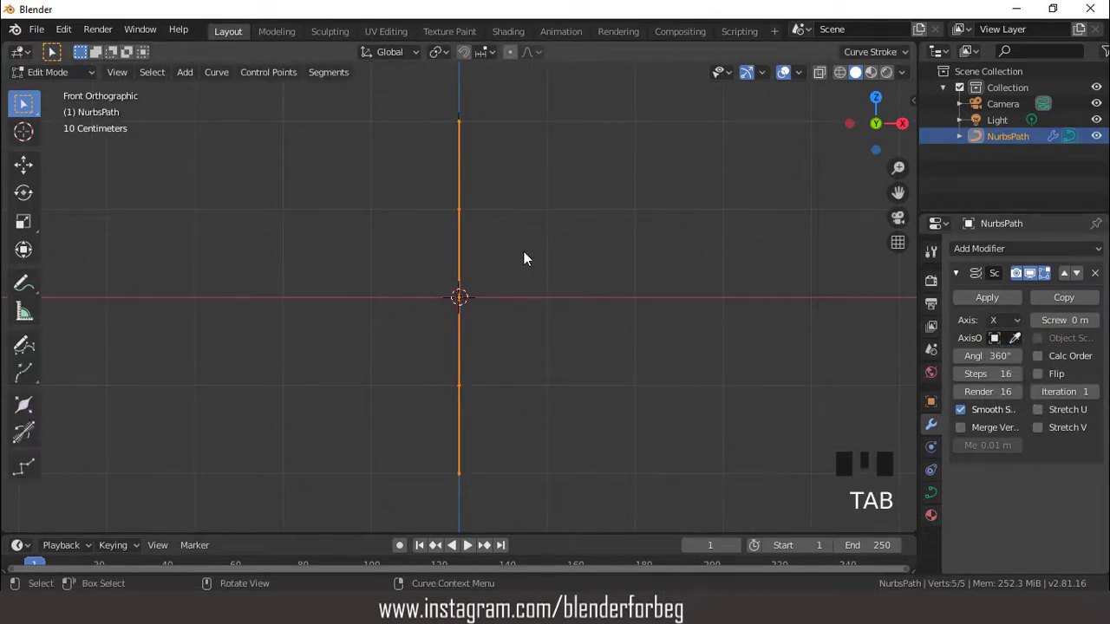
{"action": "left_click", "coordinate": [24, 164]}
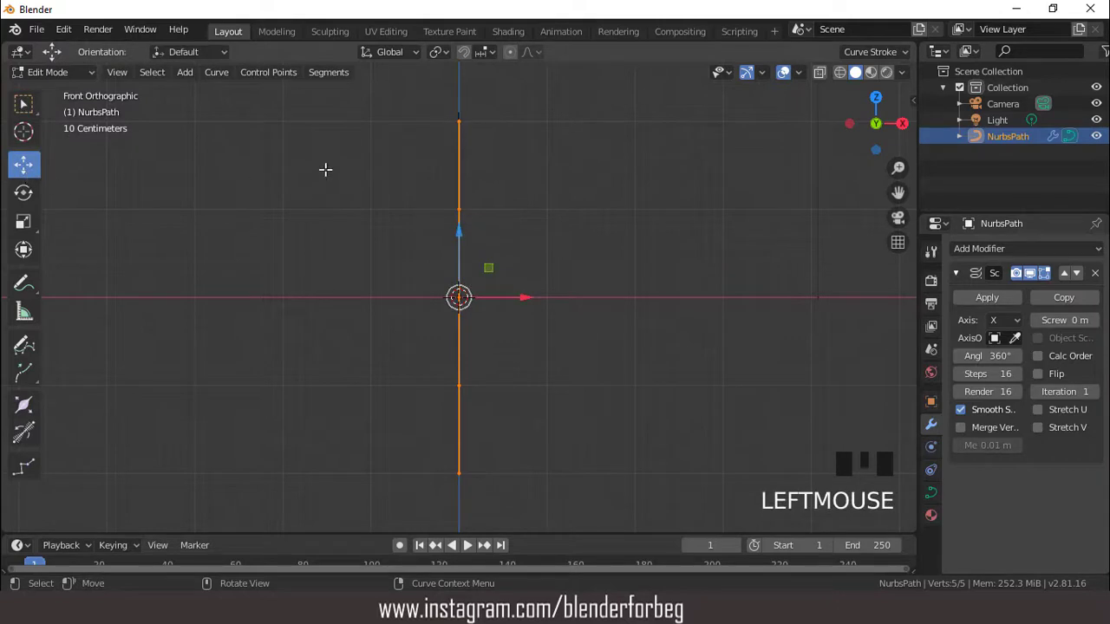
{"action": "left_click", "coordinate": [459, 122]}
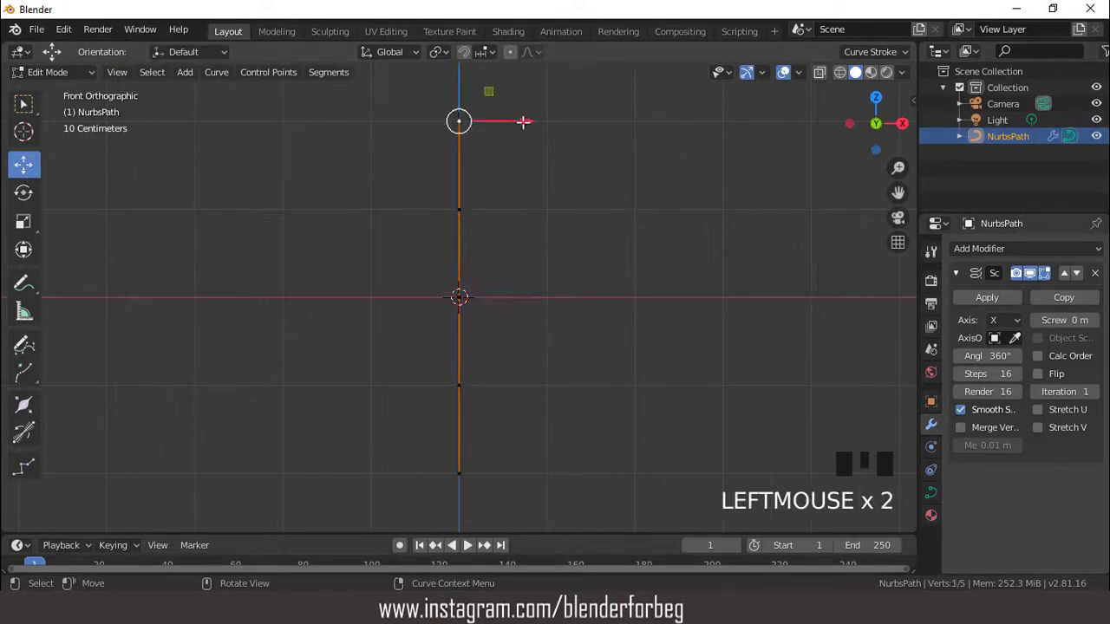
{"action": "left_click_drag", "start_coordinate": [522, 122], "coordinate": [507, 123]}
{"action": "scroll", "coordinate": [436, 101], "scroll_direction": "down", "scroll_amount": 1}
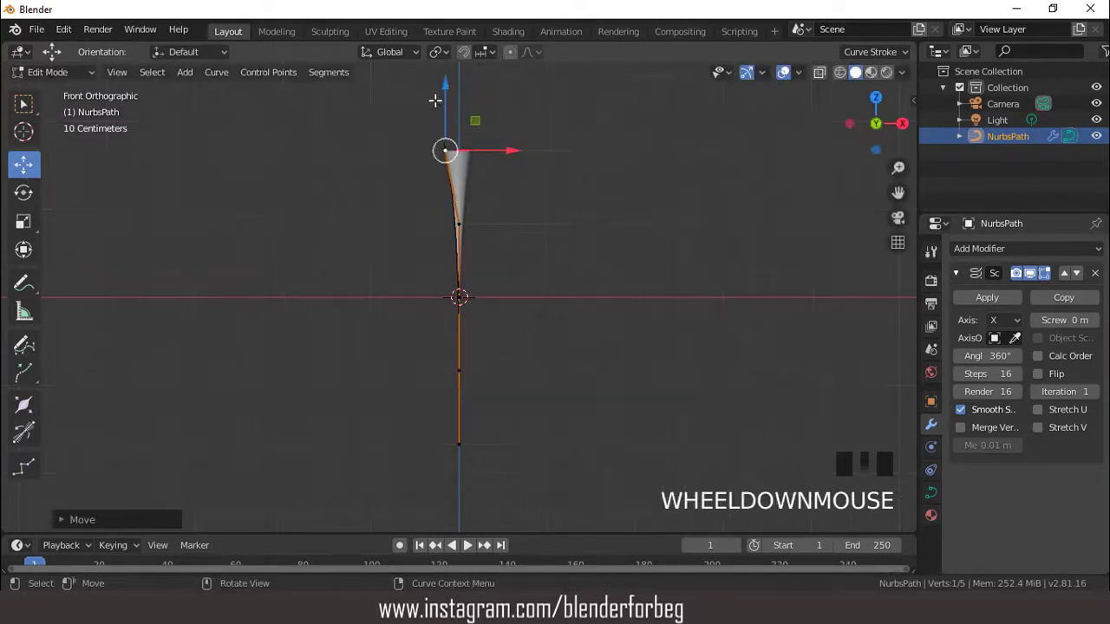
{"action": "left_click_drag", "start_coordinate": [443, 87], "coordinate": [444, 102]}
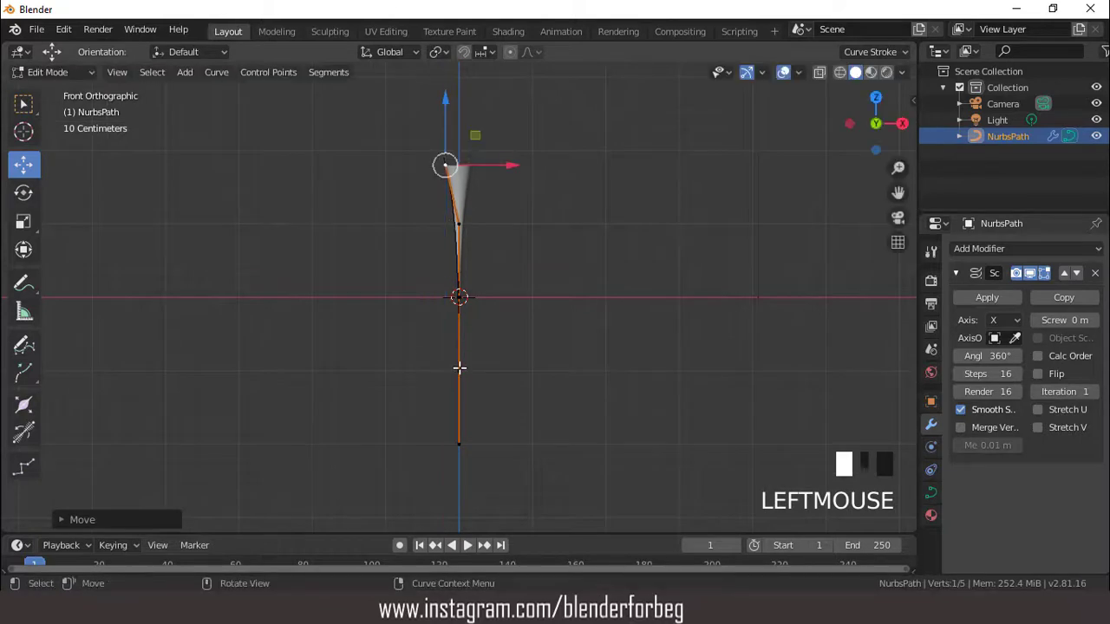
Move the second control point slightly outward, then pull the middle point far outward and up to bulge the body
{"action": "left_click", "coordinate": [459, 224]}
{"action": "mouse_move", "coordinate": [525, 226]}
{"action": "left_mouse_down"}
{"action": "mouse_move", "coordinate": [485, 258]}
{"action": "mouse_move", "coordinate": [521, 223]}
{"action": "left_mouse_up"}
{"action": "left_click", "coordinate": [524, 297]}
{"action": "left_click_drag", "start_coordinate": [523, 297], "coordinate": [436, 296]}
{"action": "left_click_drag", "start_coordinate": [375, 247], "coordinate": [372, 199]}
Pull the fourth control point outward and up, and move the lowest point outward to form the vase's base
{"action": "left_click", "coordinate": [460, 370]}
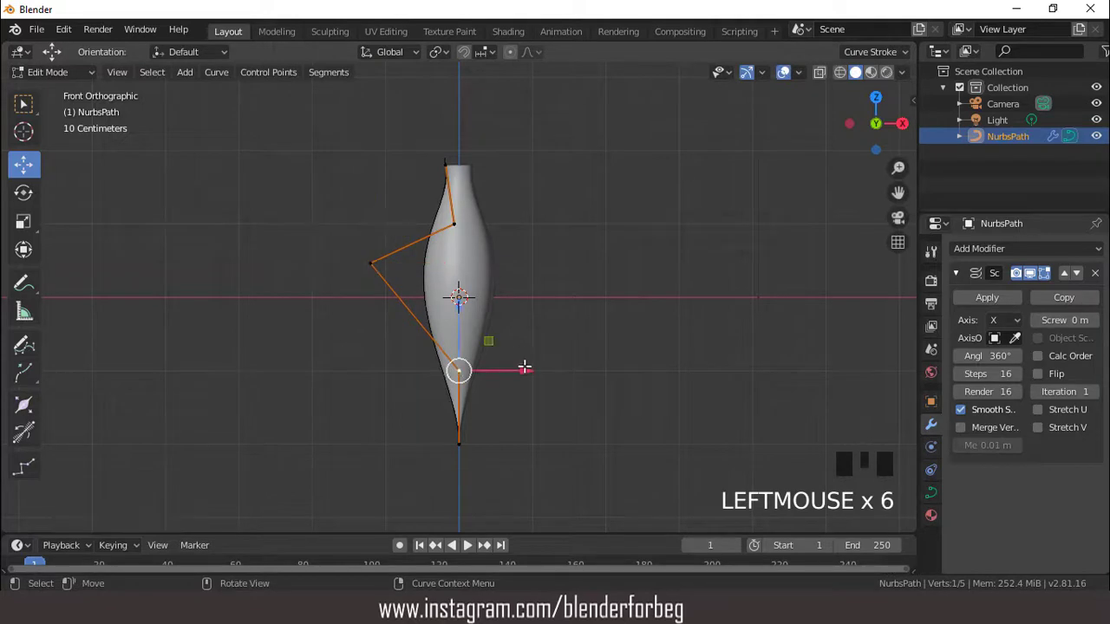
{"action": "left_click_drag", "start_coordinate": [520, 368], "coordinate": [399, 340]}
{"action": "left_click_drag", "start_coordinate": [335, 316], "coordinate": [335, 289]}
{"action": "left_click", "coordinate": [457, 439]}
{"action": "left_click_drag", "start_coordinate": [516, 444], "coordinate": [459, 437]}
Lengthen the neck by lowering the second control point, raising the top point and shifting the second point slightly inward
{"action": "left_click", "coordinate": [454, 224]}
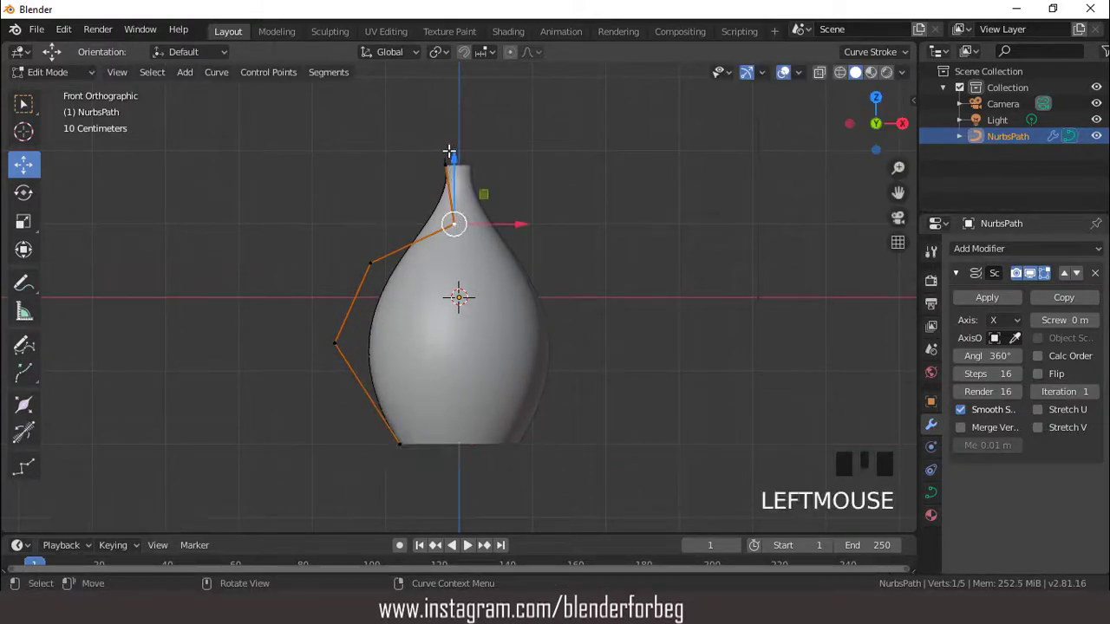
{"action": "left_click_drag", "start_coordinate": [452, 165], "coordinate": [454, 191]}
{"action": "left_click", "coordinate": [447, 163]}
{"action": "left_click_drag", "start_coordinate": [450, 98], "coordinate": [452, 67]}
{"action": "left_click", "coordinate": [455, 273]}
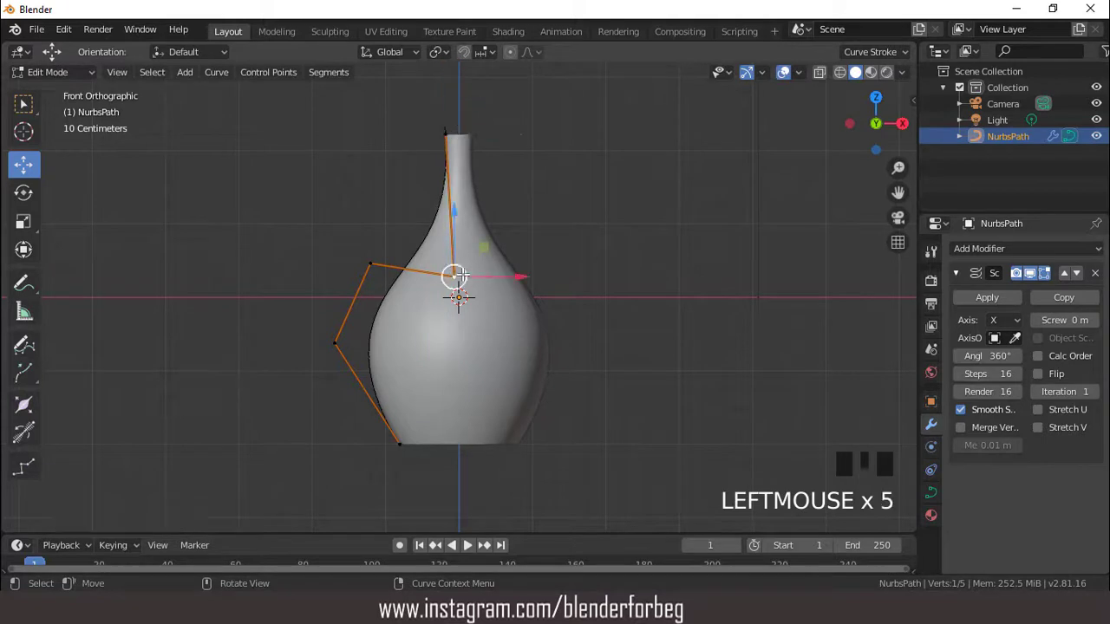
{"action": "left_click_drag", "start_coordinate": [505, 277], "coordinate": [515, 277]}
Lower the bottom control point to make the vase body taller
{"action": "scroll", "coordinate": [465, 380], "scroll_direction": "down", "scroll_amount": 2}
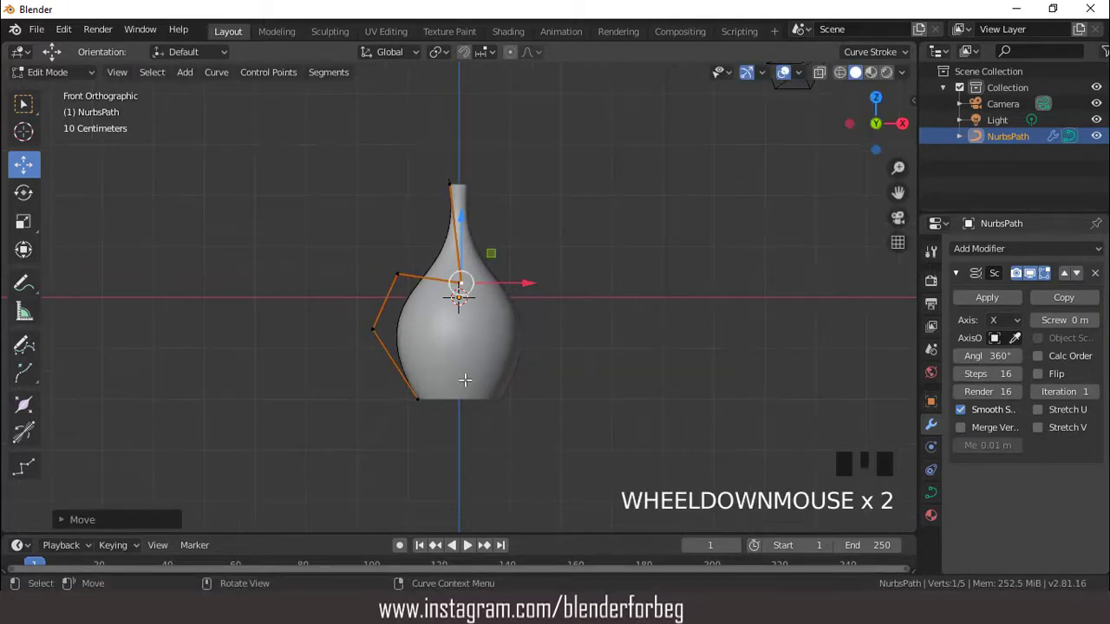
{"action": "left_click", "coordinate": [416, 400]}
{"action": "left_click_drag", "start_coordinate": [420, 332], "coordinate": [421, 359]}
{"action": "scroll", "coordinate": [537, 304], "scroll_direction": "up", "scroll_amount": 3}
{"action": "scroll", "coordinate": [537, 305], "scroll_direction": "down", "scroll_amount": 2}
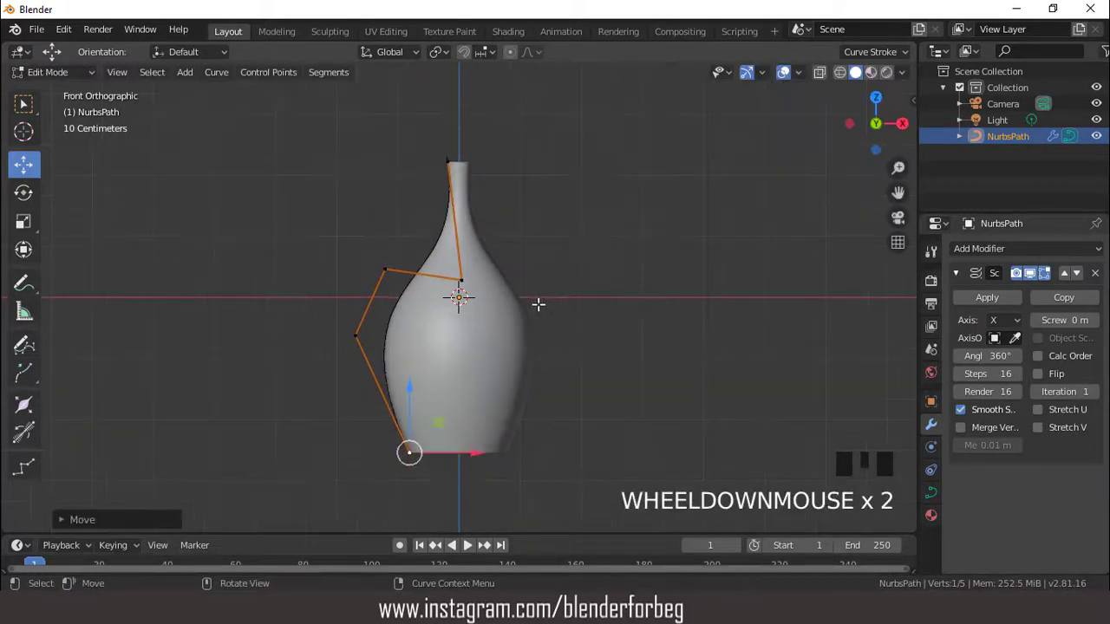
{"action": "middle_click_drag", "start_coordinate": [537, 305], "coordinate": [500, 268]}
{"action": "key", "text": "KP_1"}
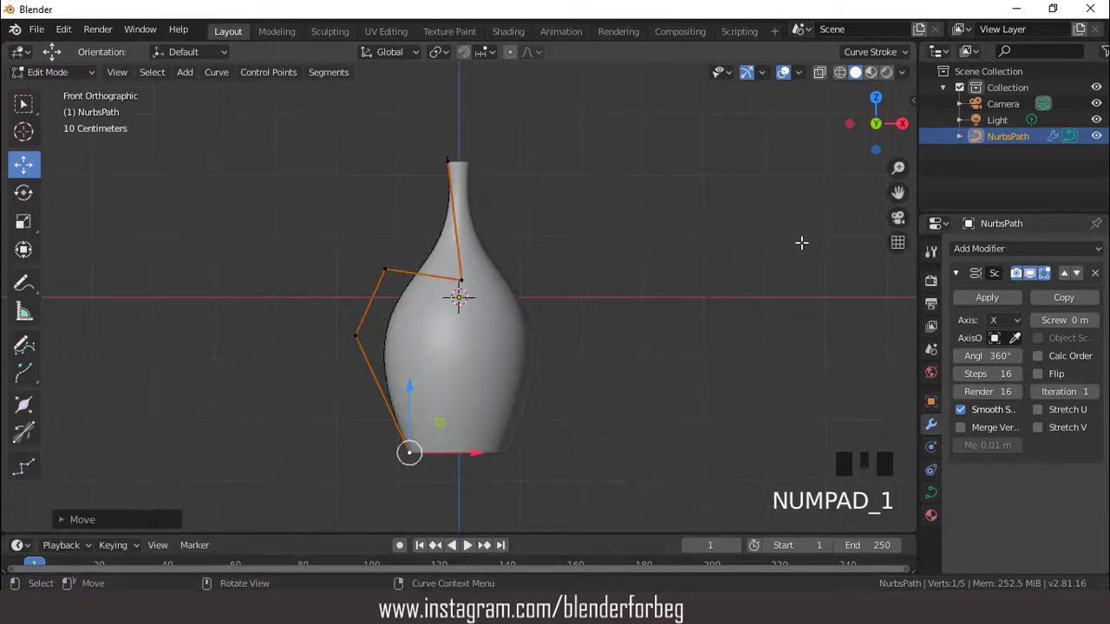
Try to apply the Screw modifier in Edit Mode and again in Object Mode
{"action": "left_click", "coordinate": [980, 297]}
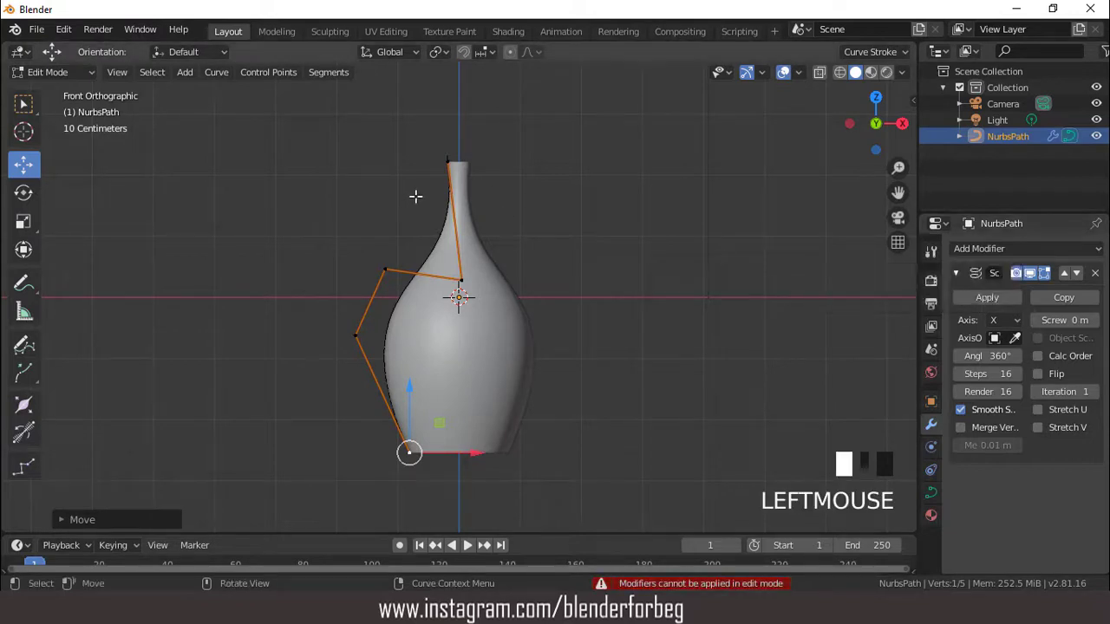
{"action": "key", "text": "Tab"}
{"action": "left_click", "coordinate": [979, 295]}
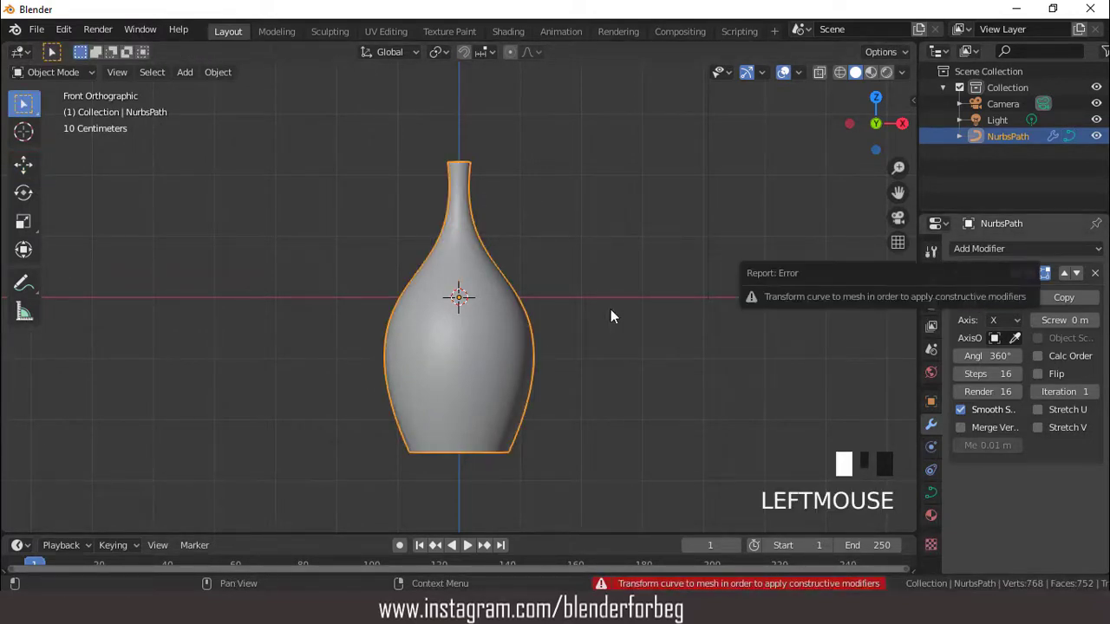
{"action": "scroll", "coordinate": [529, 294], "scroll_direction": "up", "scroll_amount": 3}
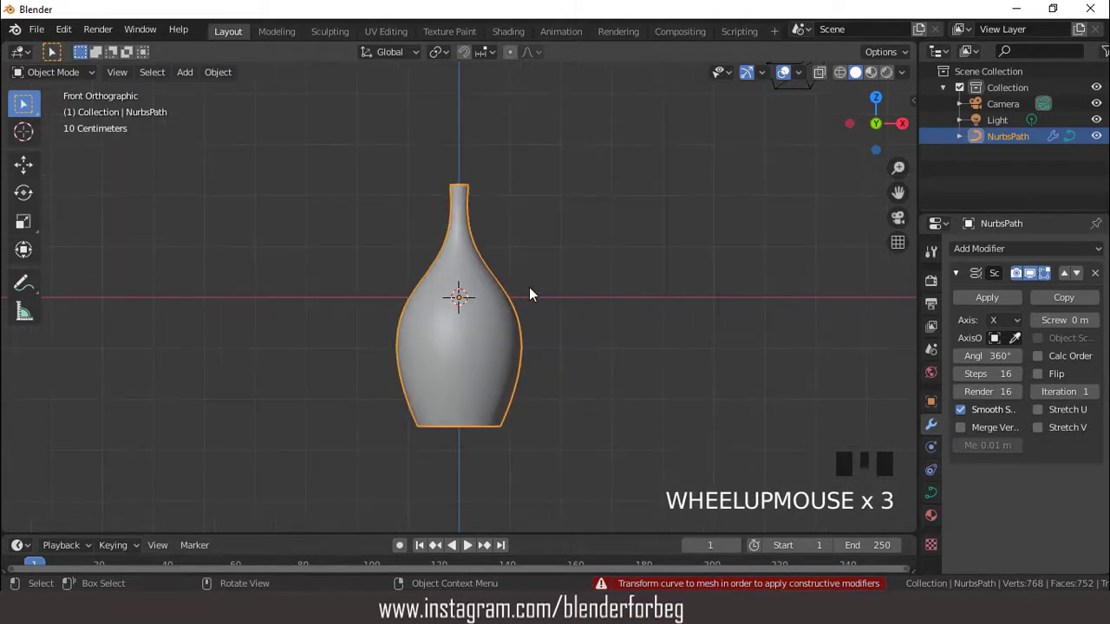
Convert the vase curve to a mesh
{"action": "right_click", "coordinate": [540, 254]}
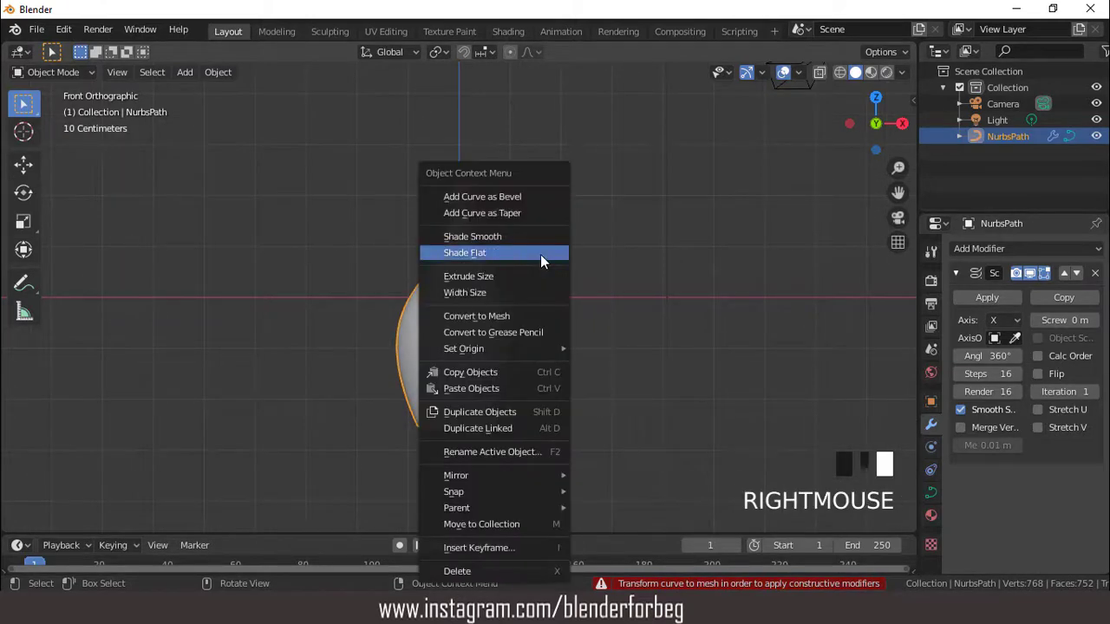
{"action": "left_click", "coordinate": [520, 317]}
{"action": "scroll", "coordinate": [593, 291], "scroll_direction": "up", "scroll_amount": 3}
{"action": "scroll", "coordinate": [594, 288], "scroll_direction": "down", "scroll_amount": 3}
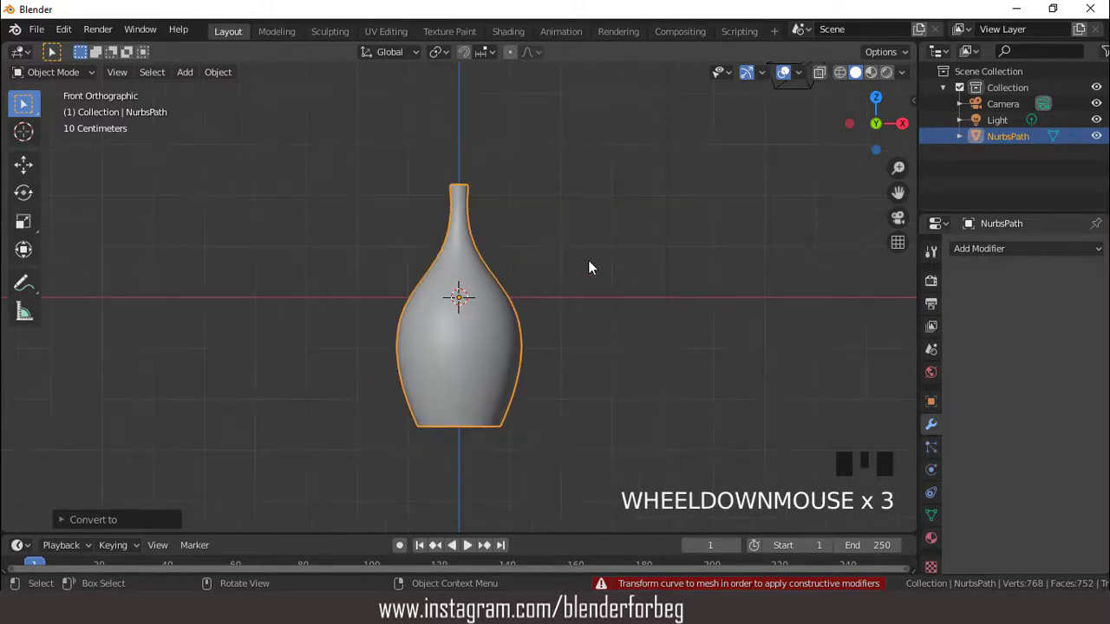
{"action": "middle_click_drag", "start_coordinate": [589, 268], "coordinate": [555, 284]}
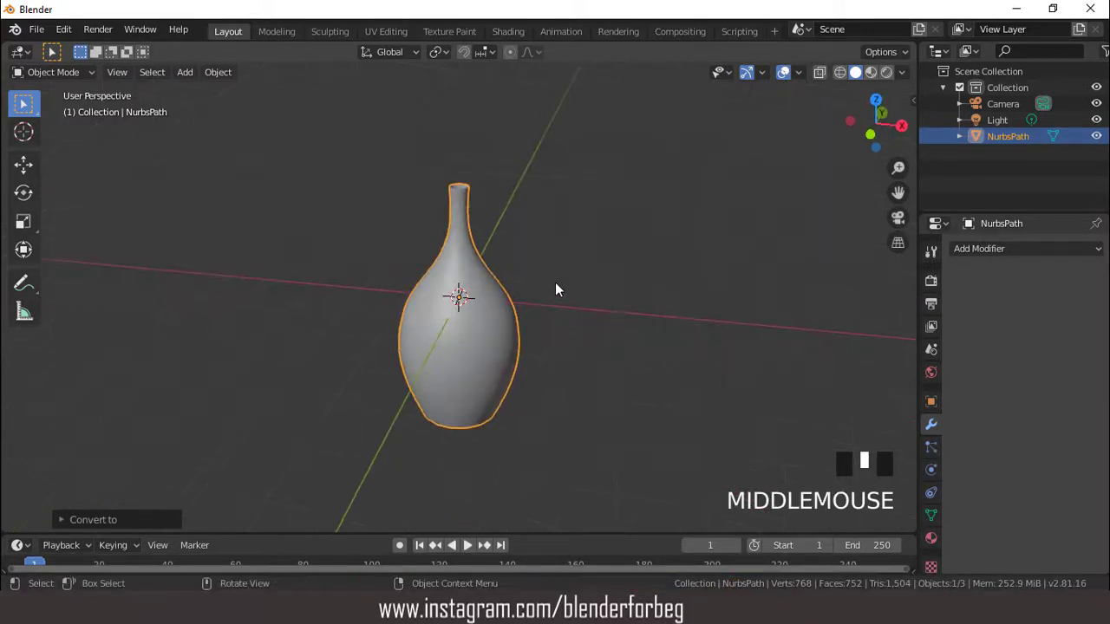
{"action": "scroll", "coordinate": [556, 284], "scroll_direction": "up", "scroll_amount": 2}
{"action": "scroll", "coordinate": [556, 284], "scroll_direction": "down", "scroll_amount": 2}
{"action": "key", "text": "KP_1"}
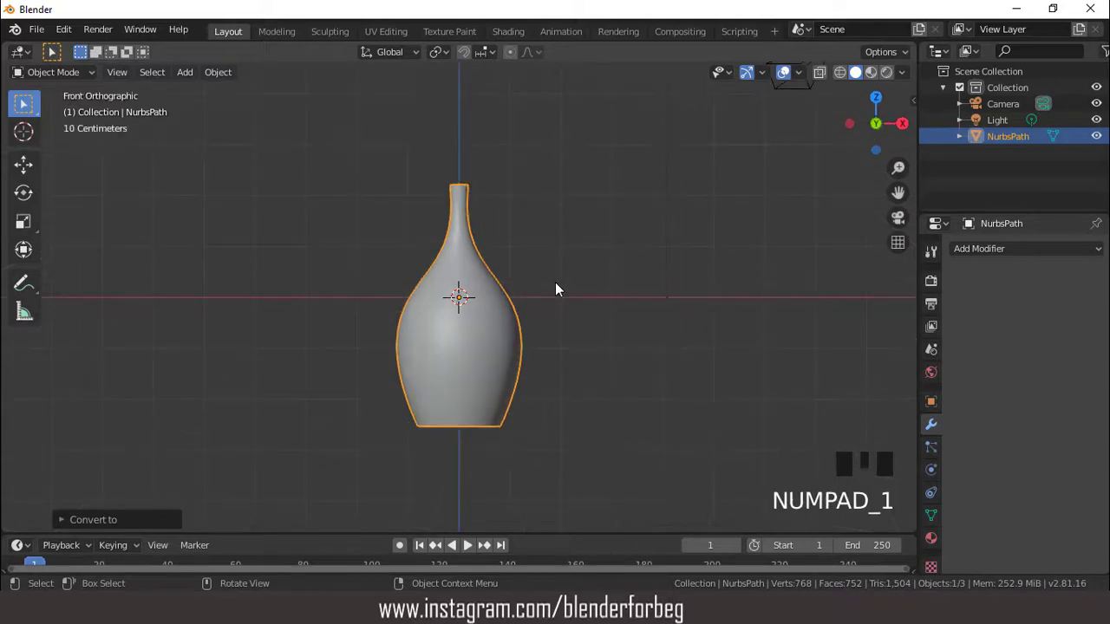
In Edit Mode, select the vertex ring at the vase's open bottom using X-ray and fill it with a face
{"action": "key", "text": "Tab"}
{"action": "key", "text": "ctrl+KP_2"}
{"action": "key", "text": "ctrl+KP_2"}
{"action": "key", "text": "ctrl+KP_2"}
{"action": "key", "text": "ctrl+KP_2"}
{"action": "key", "text": "ctrl+KP_2"}
{"action": "key", "text": "ctrl+KP_2"}
{"action": "key", "text": "ctrl+KP_2"}
{"action": "key", "text": "ctrl+KP_2"}
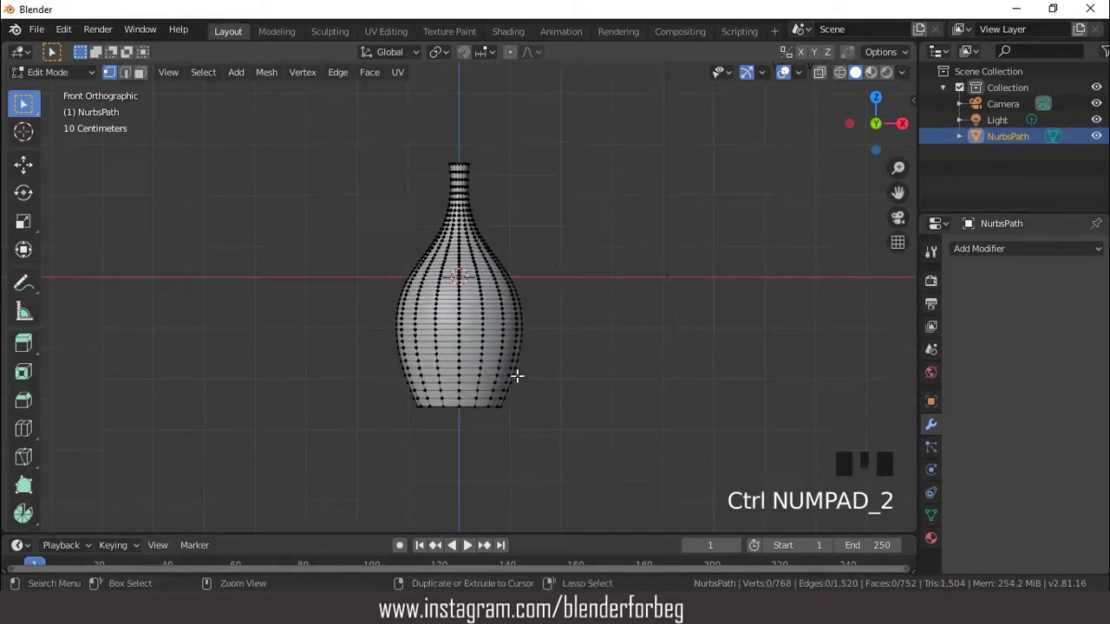
{"action": "scroll", "coordinate": [441, 359], "scroll_direction": "up", "scroll_amount": 4}
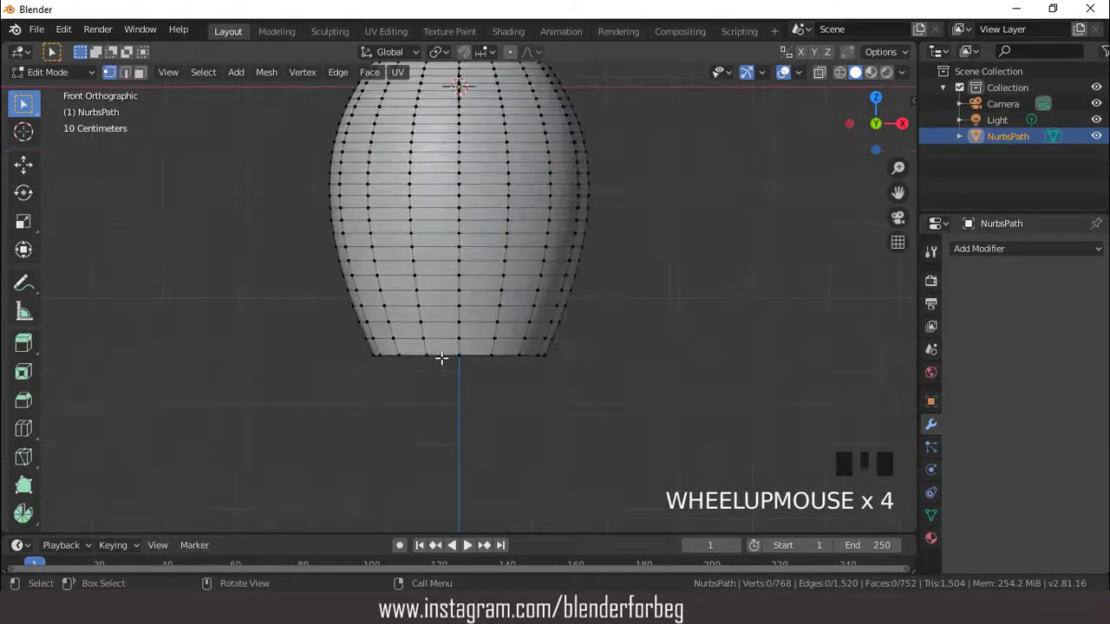
{"action": "left_click", "coordinate": [819, 72]}
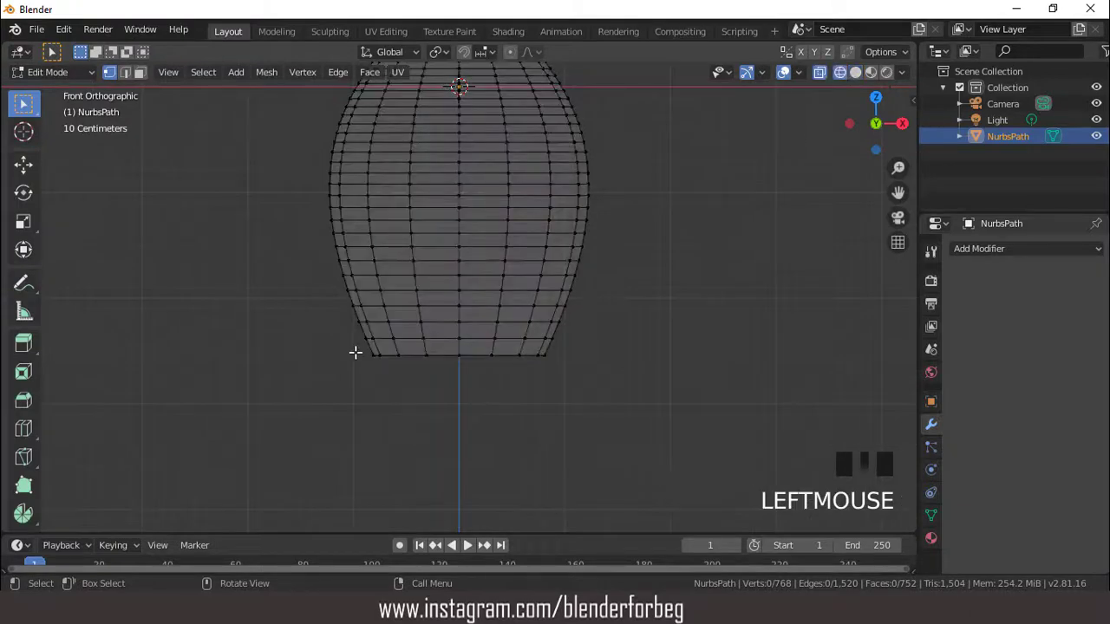
{"action": "left_click_drag", "start_coordinate": [355, 347], "coordinate": [588, 386]}
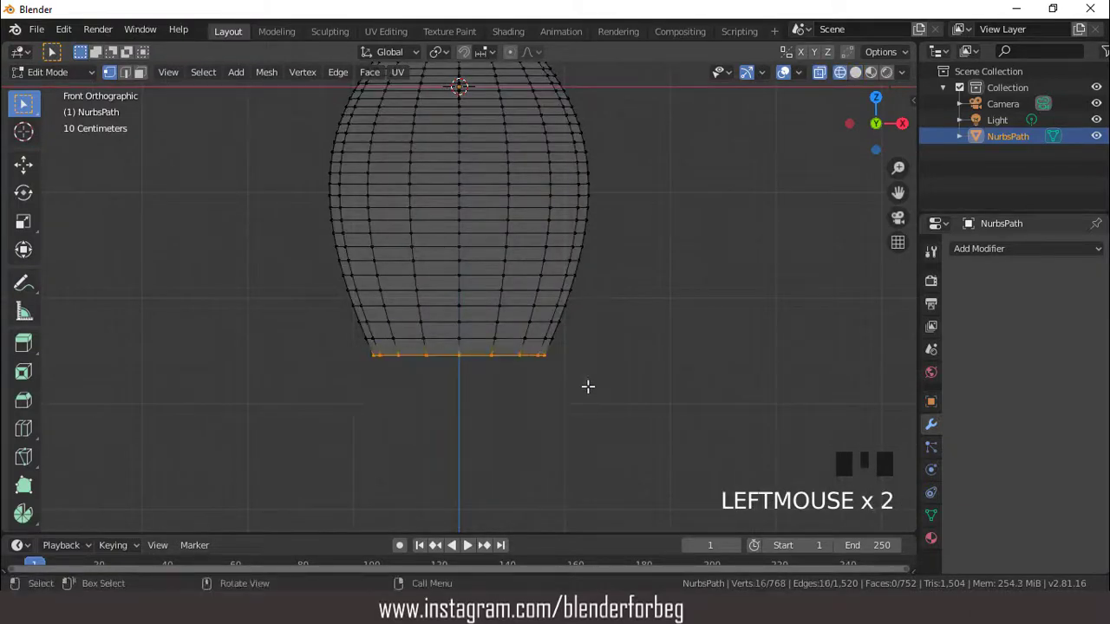
{"action": "left_click", "coordinate": [855, 73]}
{"action": "scroll", "coordinate": [593, 339], "scroll_direction": "down", "scroll_amount": 2}
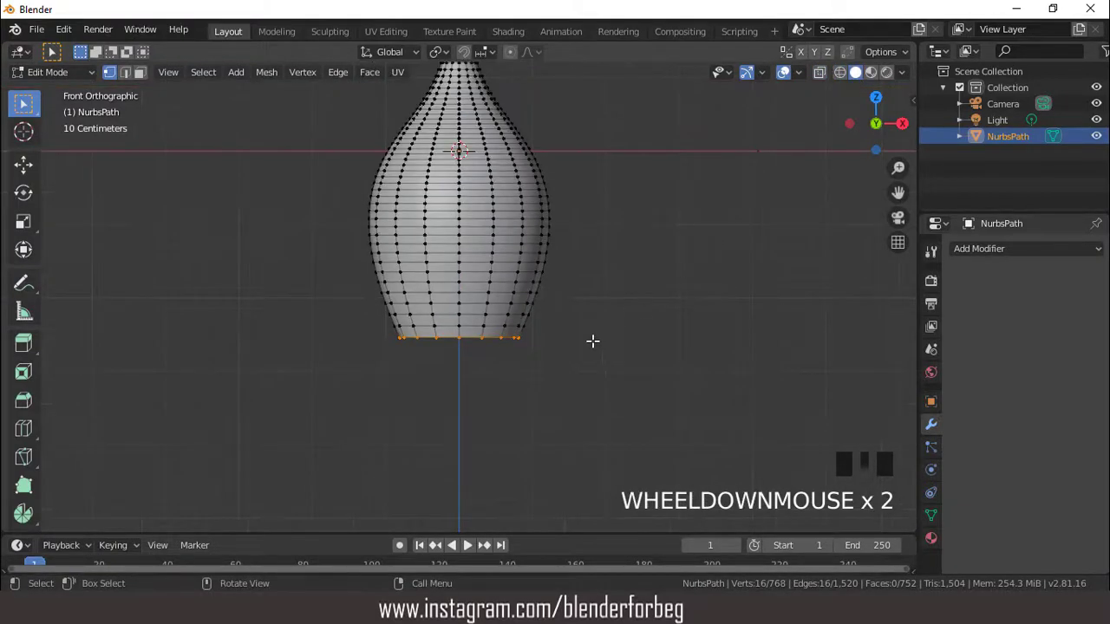
{"action": "middle_click_drag", "start_coordinate": [593, 339], "coordinate": [581, 203]}
{"action": "key", "text": "f"}
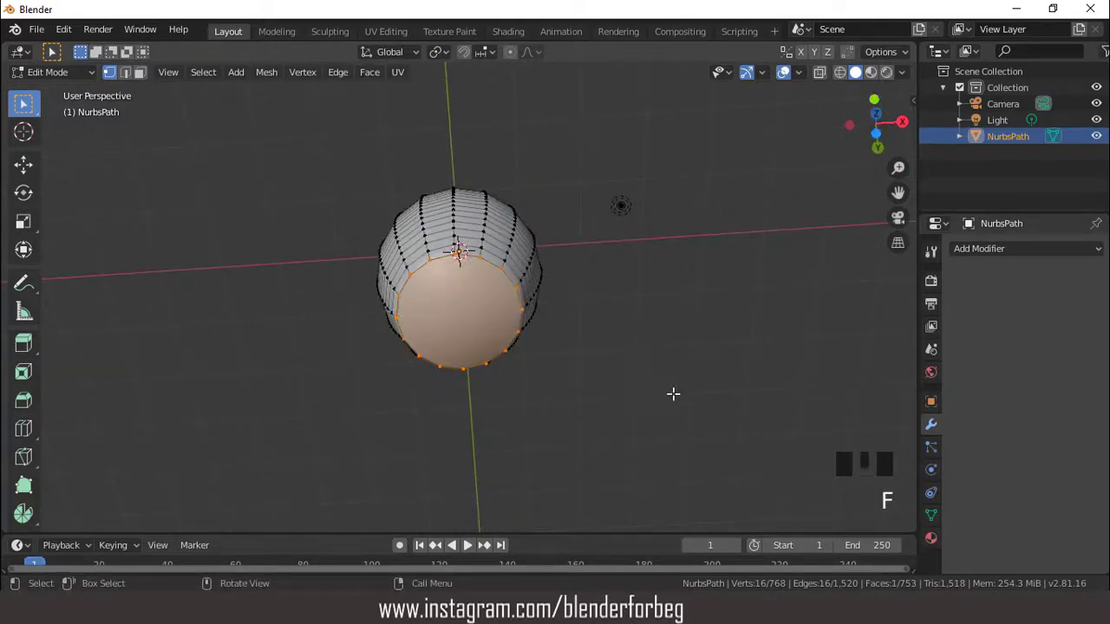
Inset the bottom face three times toward its center
{"action": "key", "text": "i"}
{"action": "left_click", "coordinate": [660, 387]}
{"action": "key", "text": "i"}
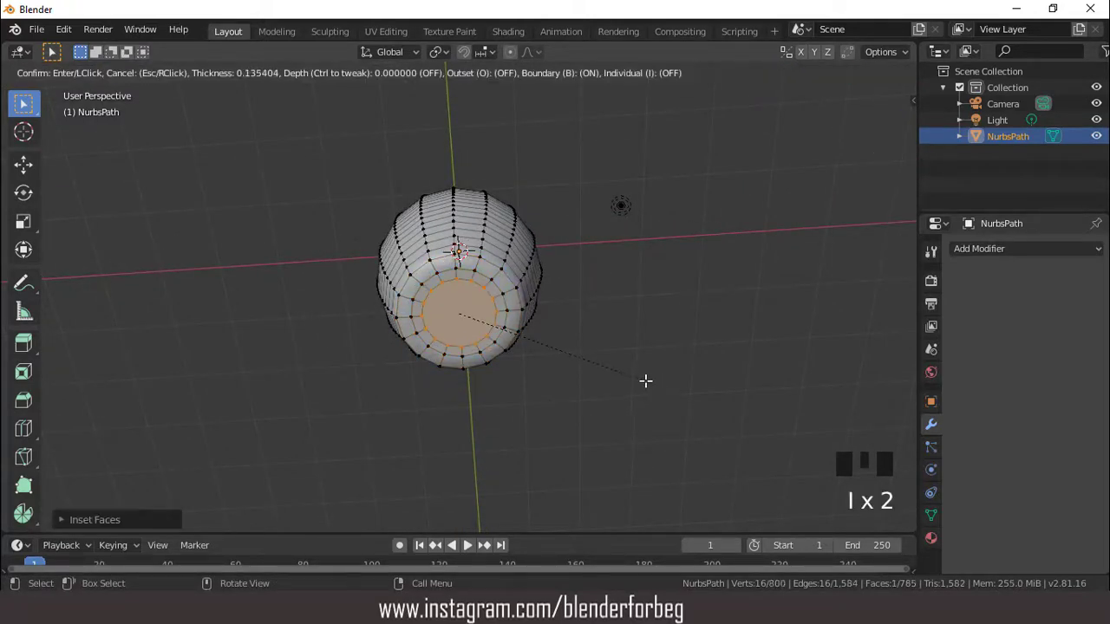
{"action": "left_click", "coordinate": [643, 379]}
{"action": "key", "text": "i"}
{"action": "left_click", "coordinate": [627, 374]}
{"action": "key", "text": "KP_1"}
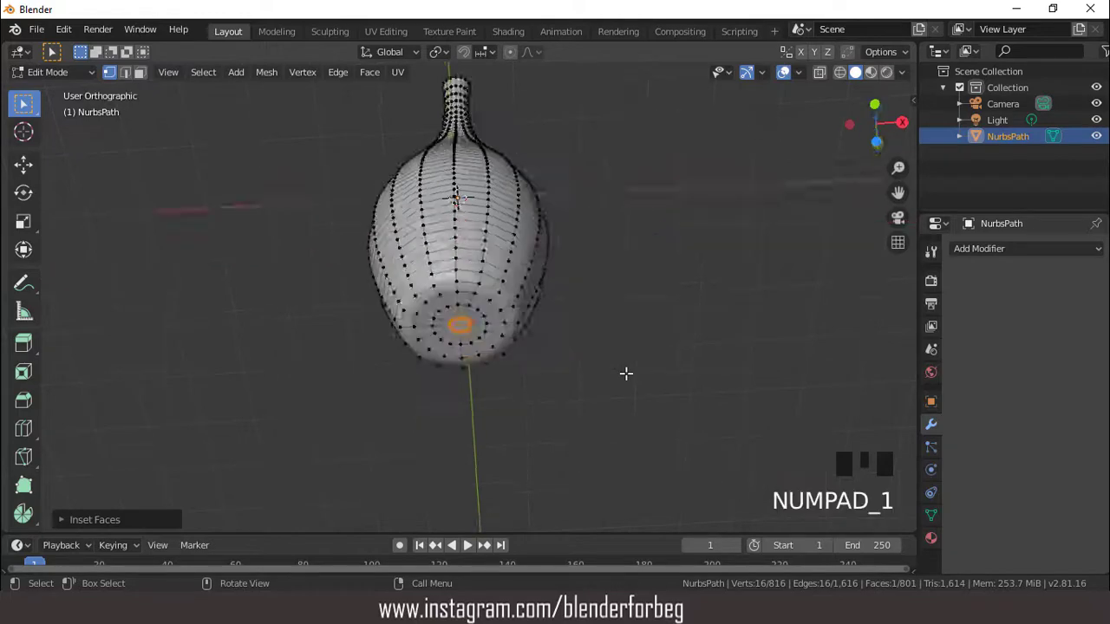
Look over the vase mesh, return to Object Mode and examine the vase from above
{"action": "scroll", "coordinate": [622, 374], "scroll_direction": "down", "scroll_amount": 3}
{"action": "key", "text": "ctrl+KP_8"}
{"action": "key", "text": "ctrl+KP_8"}
{"action": "key", "text": "ctrl+KP_8"}
{"action": "key", "text": "ctrl+KP_8"}
{"action": "key", "text": "ctrl+KP_8"}
{"action": "key", "text": "ctrl+KP_8"}
{"action": "key", "text": "ctrl+KP_8"}
{"action": "key", "text": "ctrl+KP_8"}
{"action": "key", "text": "ctrl+KP_8"}
{"action": "key", "text": "ctrl+KP_8"}
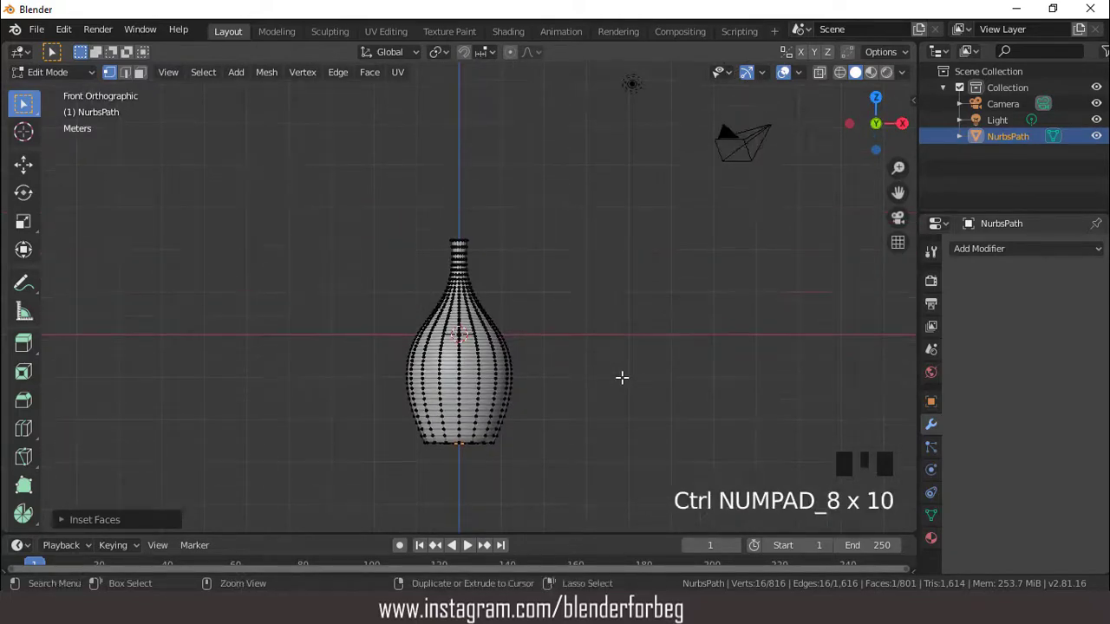
{"action": "scroll", "coordinate": [589, 352], "scroll_direction": "up", "scroll_amount": 2}
{"action": "middle_click_drag", "start_coordinate": [584, 347], "coordinate": [566, 330]}
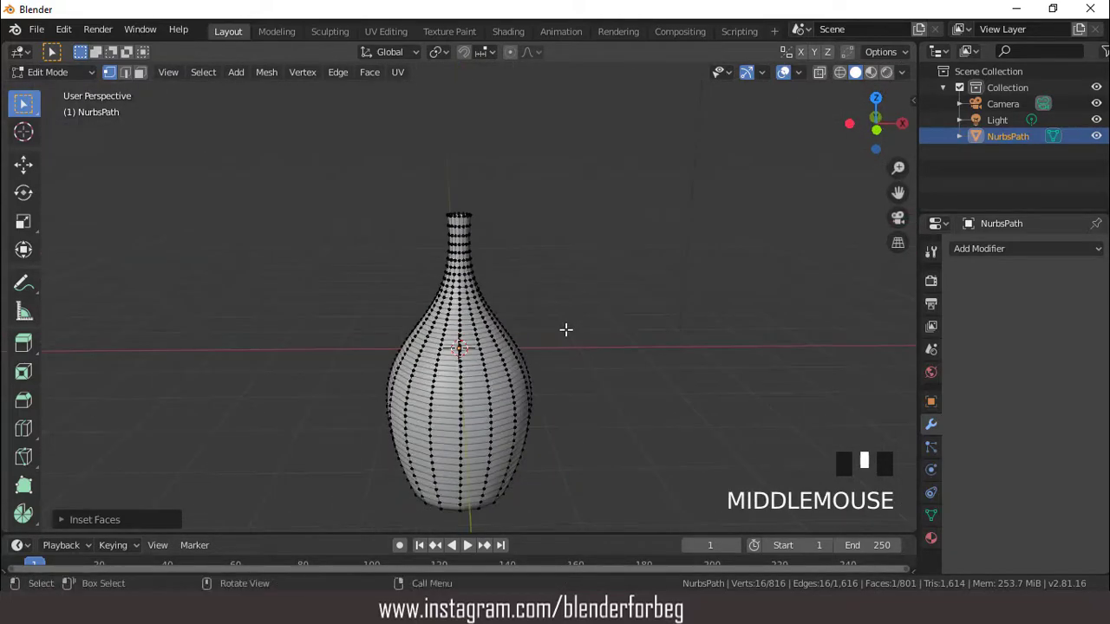
{"action": "key", "text": "Tab"}
{"action": "scroll", "coordinate": [543, 272], "scroll_direction": "down", "scroll_amount": 1}
{"action": "middle_click_drag", "start_coordinate": [527, 256], "coordinate": [488, 297]}
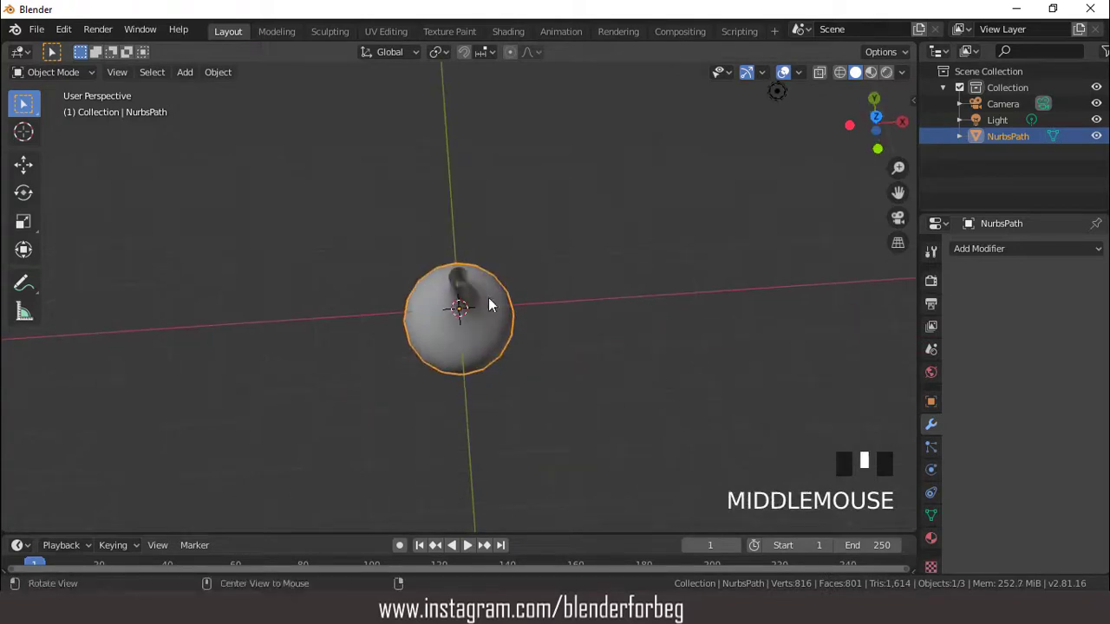
Add a Solidify modifier to the vase mesh
{"action": "scroll", "coordinate": [485, 277], "scroll_direction": "up", "scroll_amount": 5}
{"action": "left_click", "coordinate": [973, 249]}
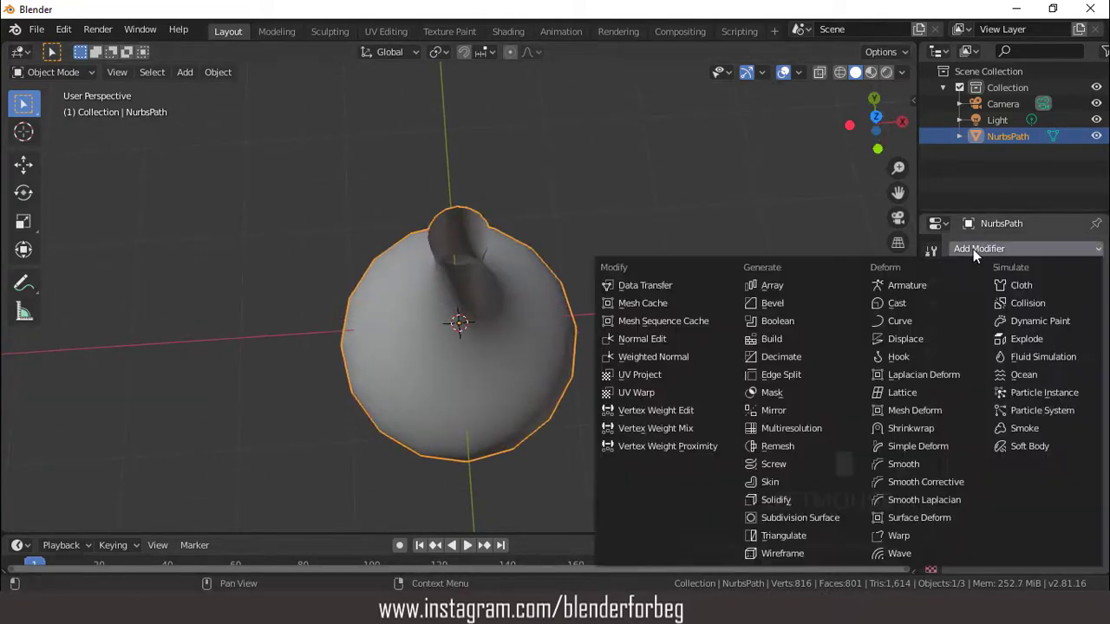
{"action": "left_click", "coordinate": [789, 501]}
{"action": "scroll", "coordinate": [547, 228], "scroll_direction": "up", "scroll_amount": 1}
{"action": "middle_click_drag", "start_coordinate": [547, 228], "coordinate": [550, 278]}
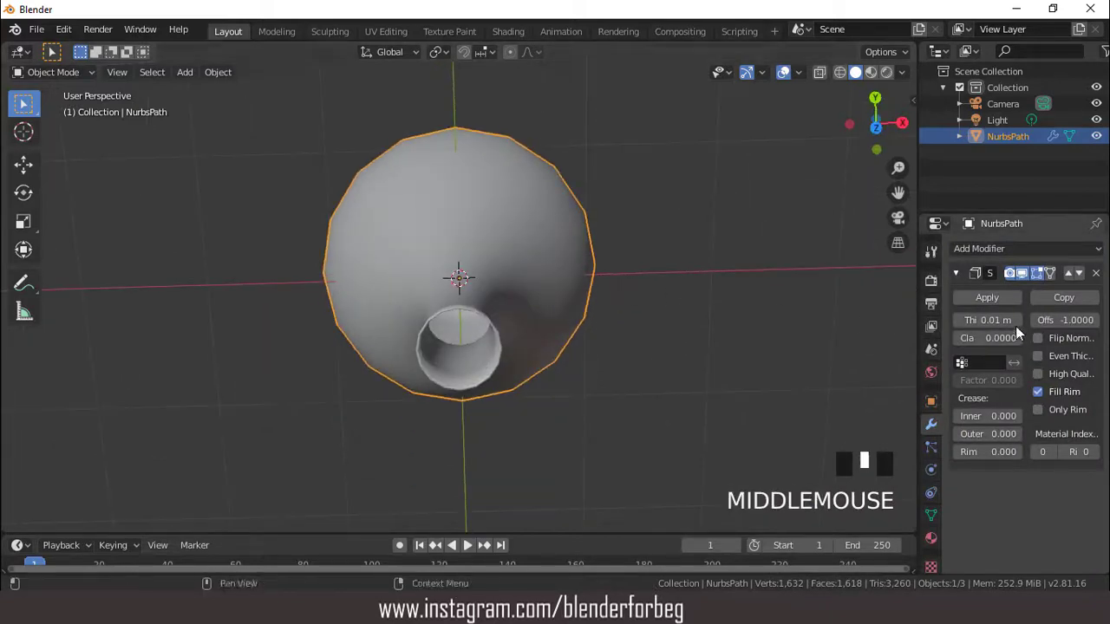
Set the Solidify thickness to -0.03 m so the neck opening stays hollow, and apply the modifier
{"action": "left_click_drag", "start_coordinate": [1015, 321], "coordinate": [958, 322]}
{"action": "scroll", "coordinate": [581, 318], "scroll_direction": "up", "scroll_amount": 2}
{"action": "middle_click_drag", "start_coordinate": [580, 317], "coordinate": [912, 327]}
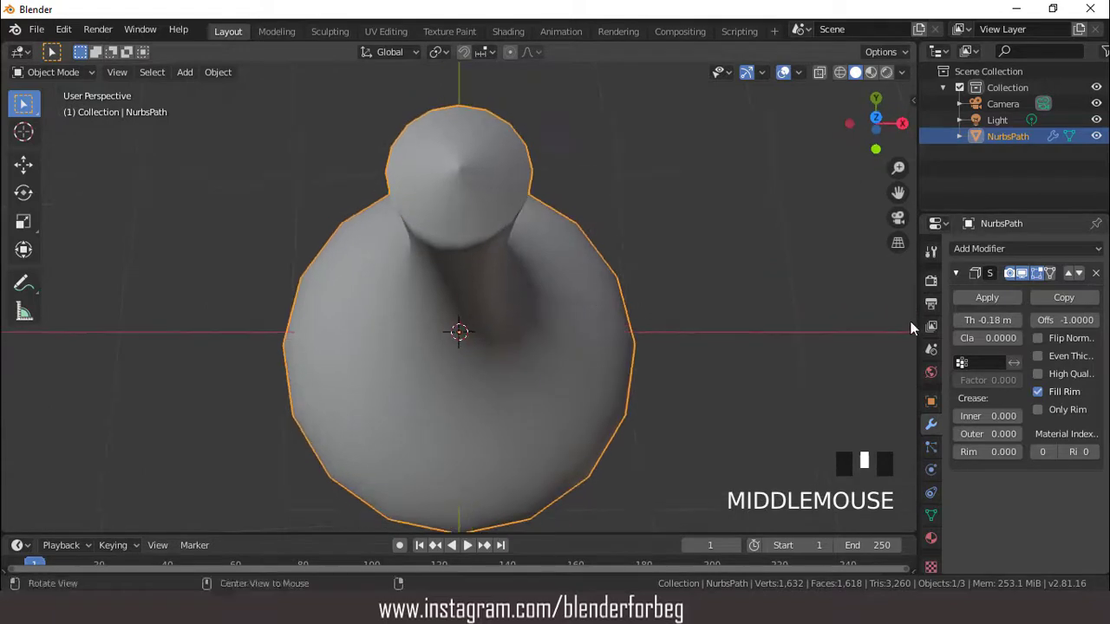
{"action": "left_click_drag", "start_coordinate": [980, 320], "coordinate": [1003, 320]}
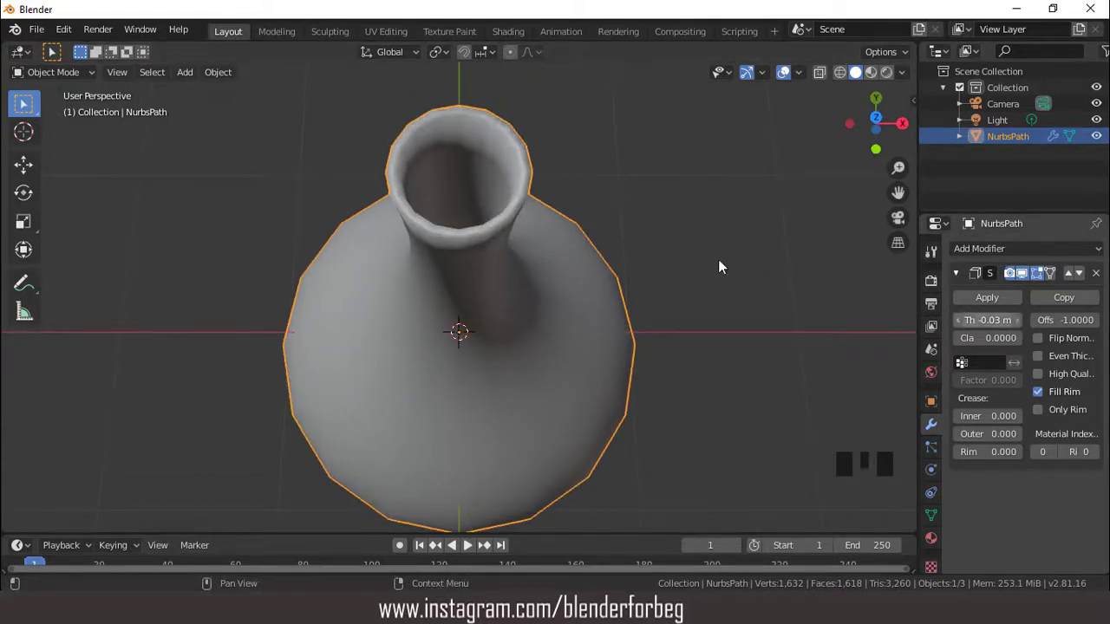
{"action": "scroll", "coordinate": [594, 235], "scroll_direction": "down", "scroll_amount": 2}
{"action": "middle_click_drag", "start_coordinate": [594, 234], "coordinate": [641, 227]}
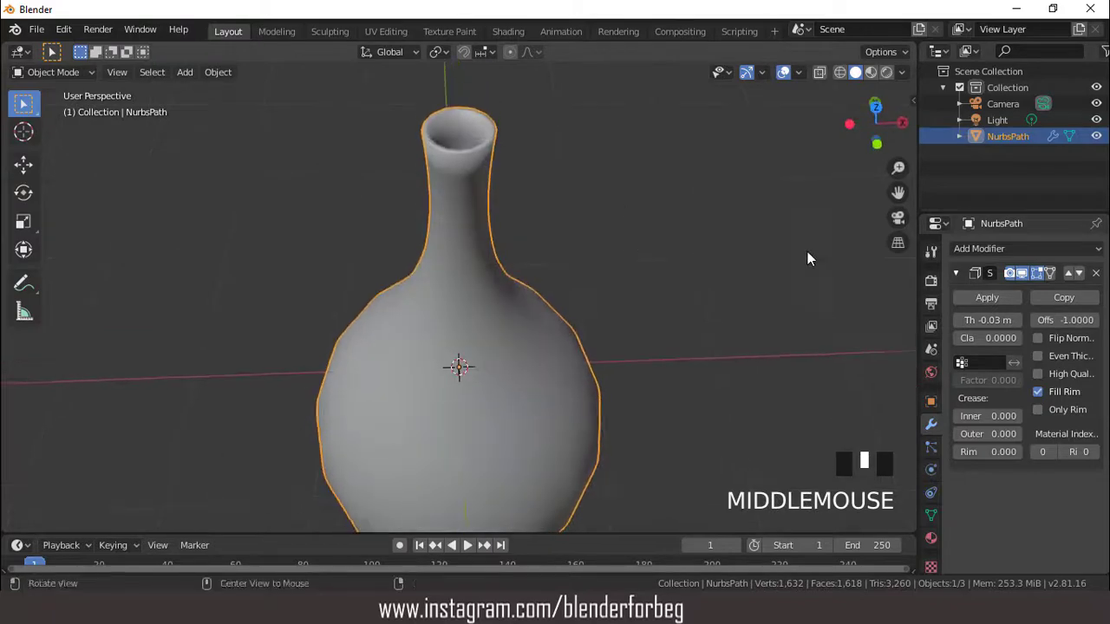
{"action": "left_click", "coordinate": [982, 296]}
{"action": "scroll", "coordinate": [597, 253], "scroll_direction": "down", "scroll_amount": 3}
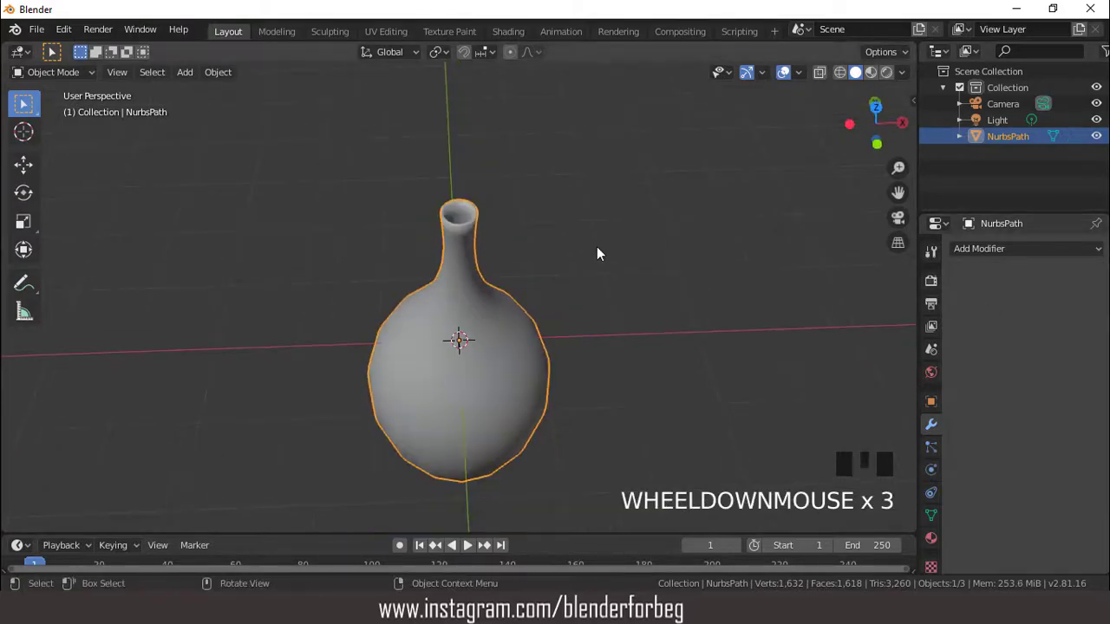
Add a Subdivision Surface modifier to the vase with 2 viewport subdivisions and apply it
{"action": "left_click", "coordinate": [978, 250]}
{"action": "left_click", "coordinate": [800, 518]}
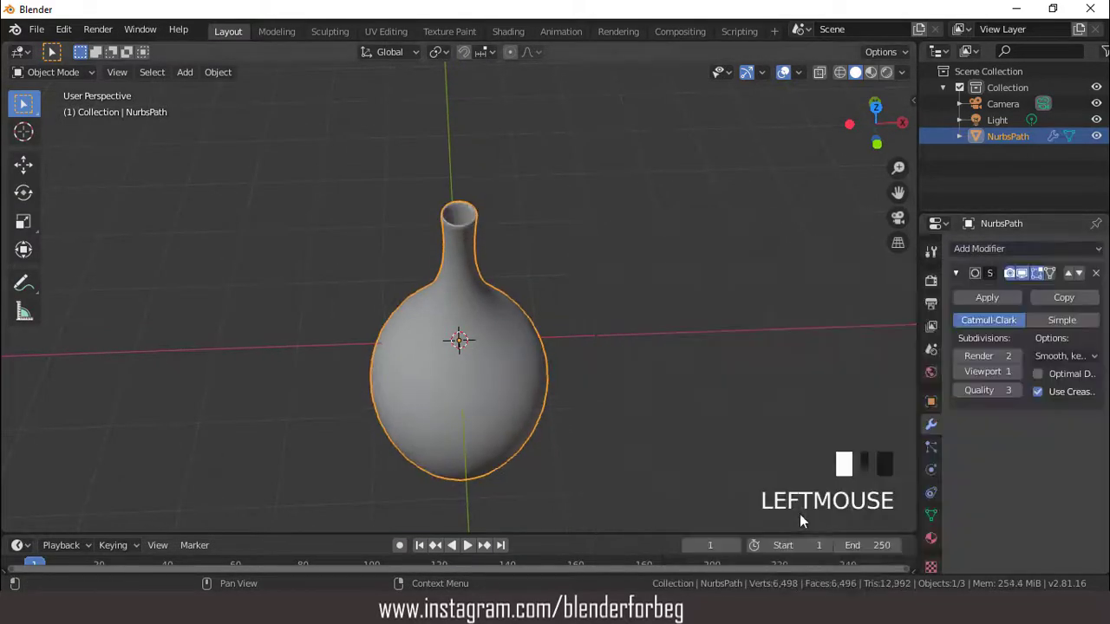
{"action": "scroll", "coordinate": [609, 305], "scroll_direction": "up", "scroll_amount": 2}
{"action": "left_click", "coordinate": [987, 288]}
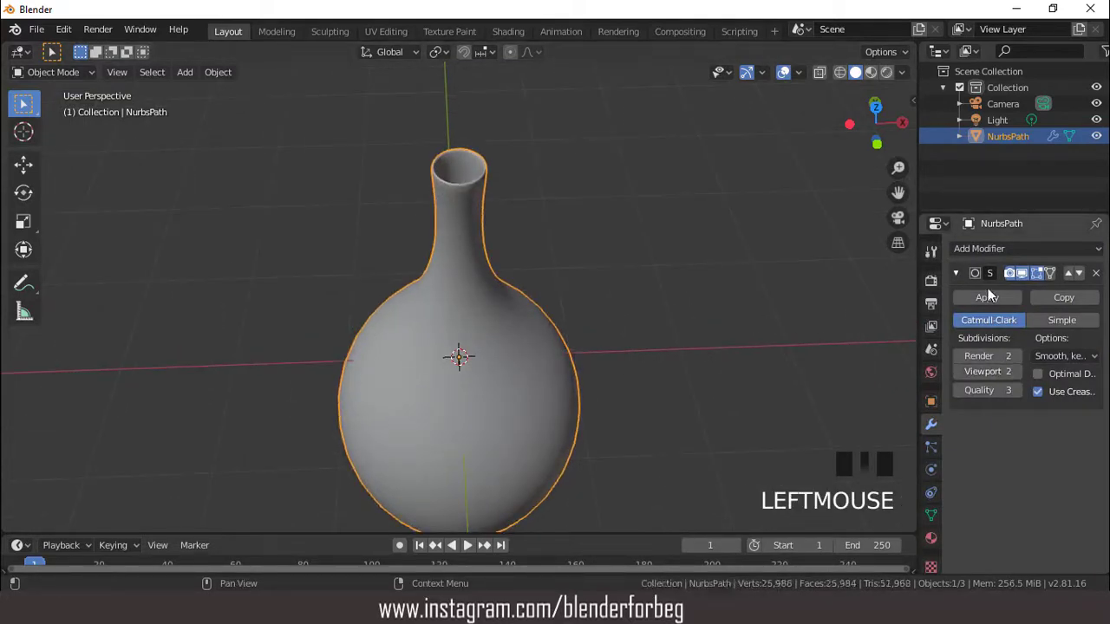
{"action": "left_click", "coordinate": [984, 296]}
Examine the smoothed vase's silhouette in front orthographic view
{"action": "scroll", "coordinate": [567, 328], "scroll_direction": "down", "scroll_amount": 3}
{"action": "middle_click_drag", "start_coordinate": [567, 327], "coordinate": [590, 242]}
{"action": "key", "text": "KP_1"}
{"action": "scroll", "coordinate": [523, 198], "scroll_direction": "down", "scroll_amount": 4}
{"action": "scroll", "coordinate": [522, 197], "scroll_direction": "up", "scroll_amount": 2}
{"action": "key", "text": "KP_1"}
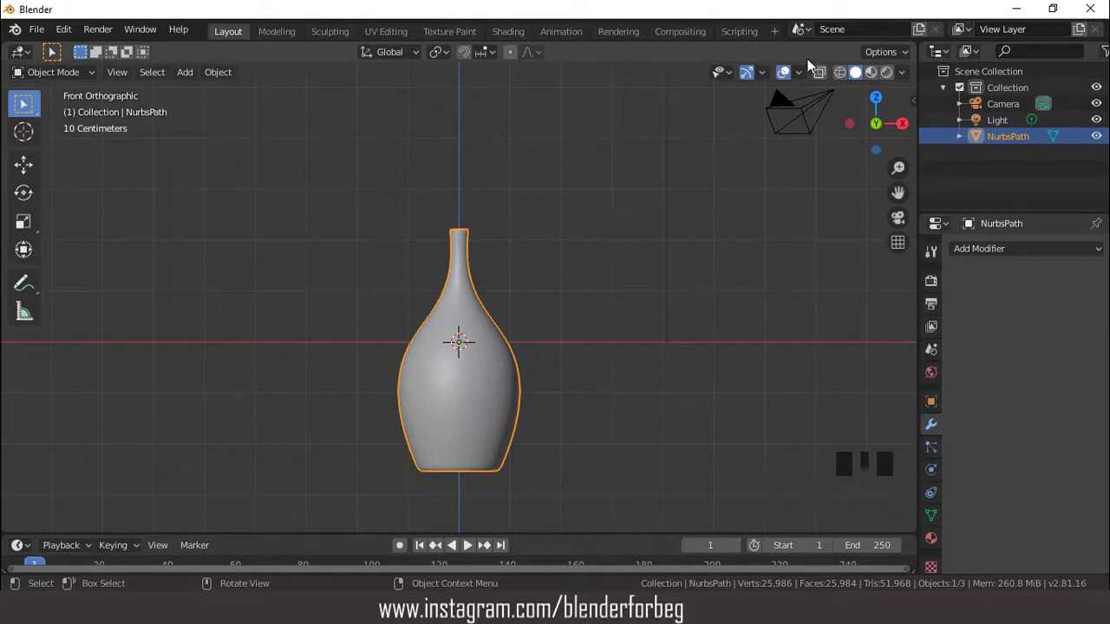
{"action": "left_click", "coordinate": [784, 74]}
{"action": "left_click", "coordinate": [784, 74]}
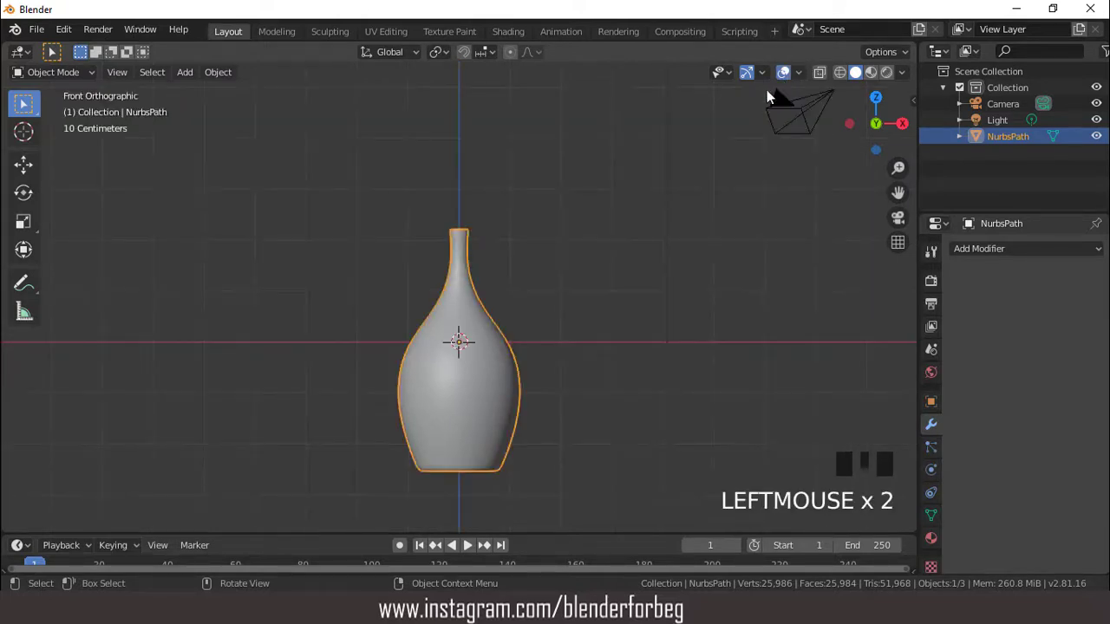
{"action": "scroll", "coordinate": [543, 217], "scroll_direction": "up", "scroll_amount": 1}
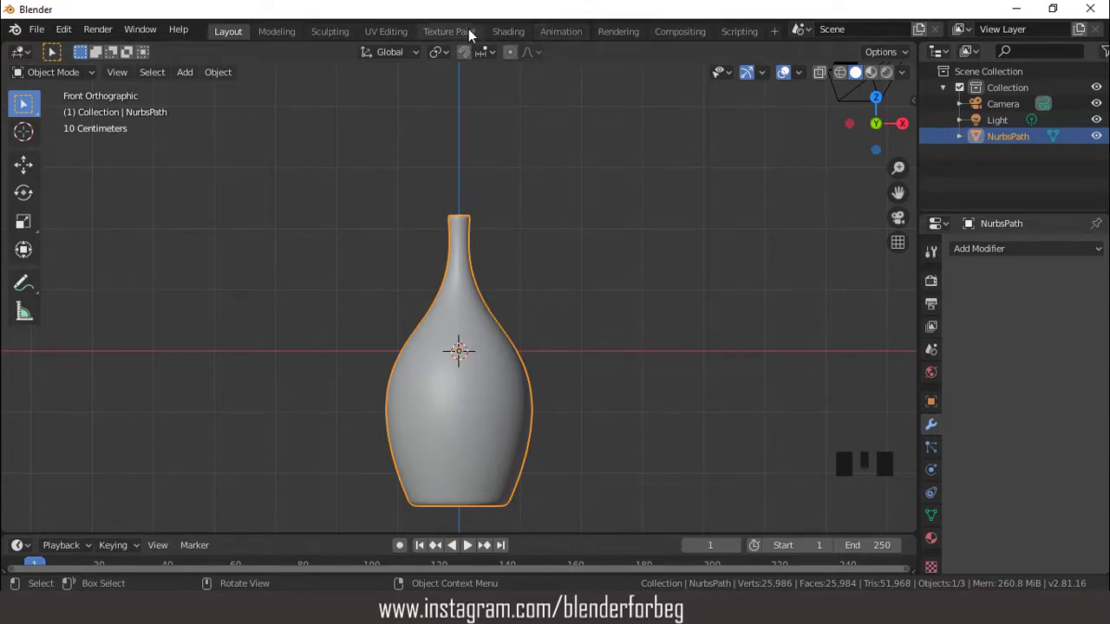
Create a new material for the vase in the Shading workspace and move its Principled BSDF node aside to make room for textures
{"action": "left_click", "coordinate": [507, 32]}
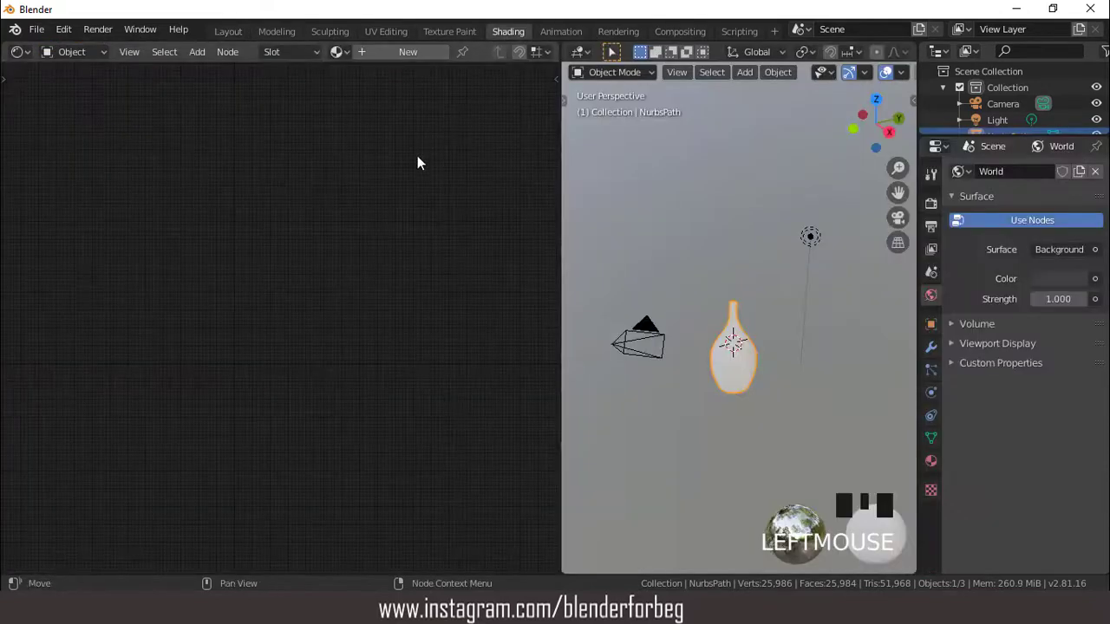
{"action": "left_click", "coordinate": [412, 51]}
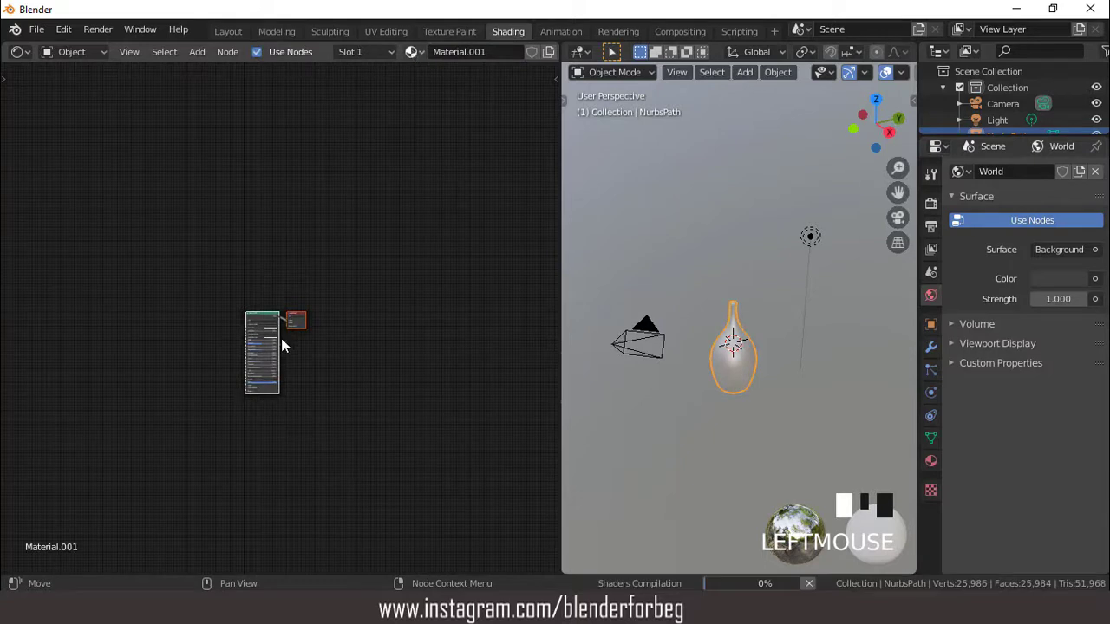
{"action": "scroll", "coordinate": [246, 326], "scroll_direction": "up", "scroll_amount": 8}
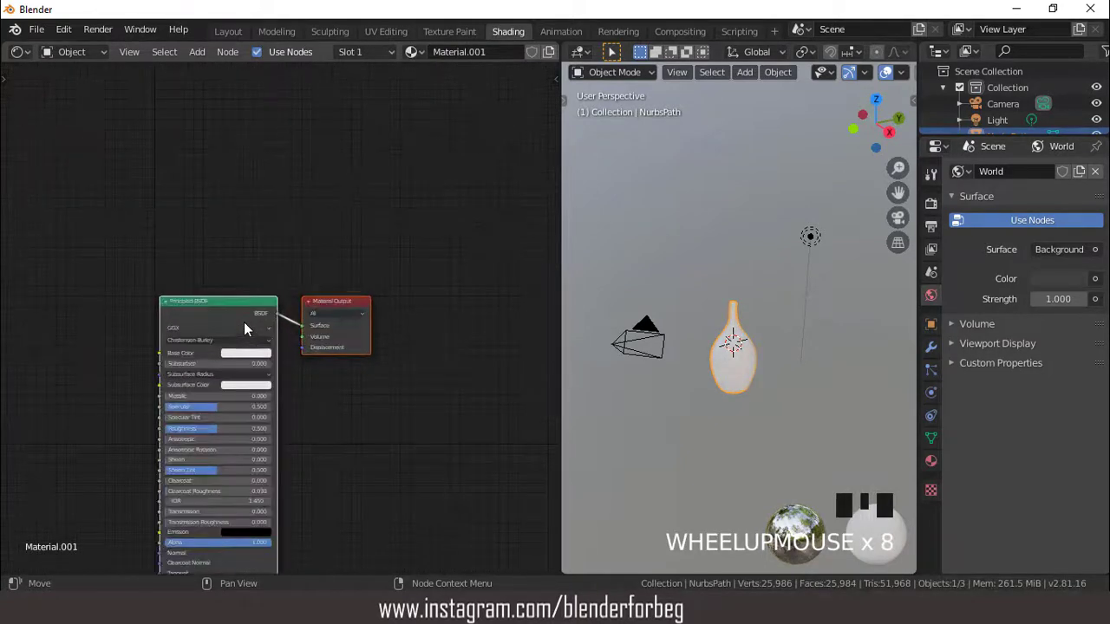
{"action": "left_click_drag", "start_coordinate": [211, 314], "coordinate": [446, 215]}
{"action": "scroll", "coordinate": [428, 256], "scroll_direction": "up", "scroll_amount": 1}
Add a Noise Texture node and place it well before the Principled BSDF node
{"action": "left_click", "coordinate": [197, 52]}
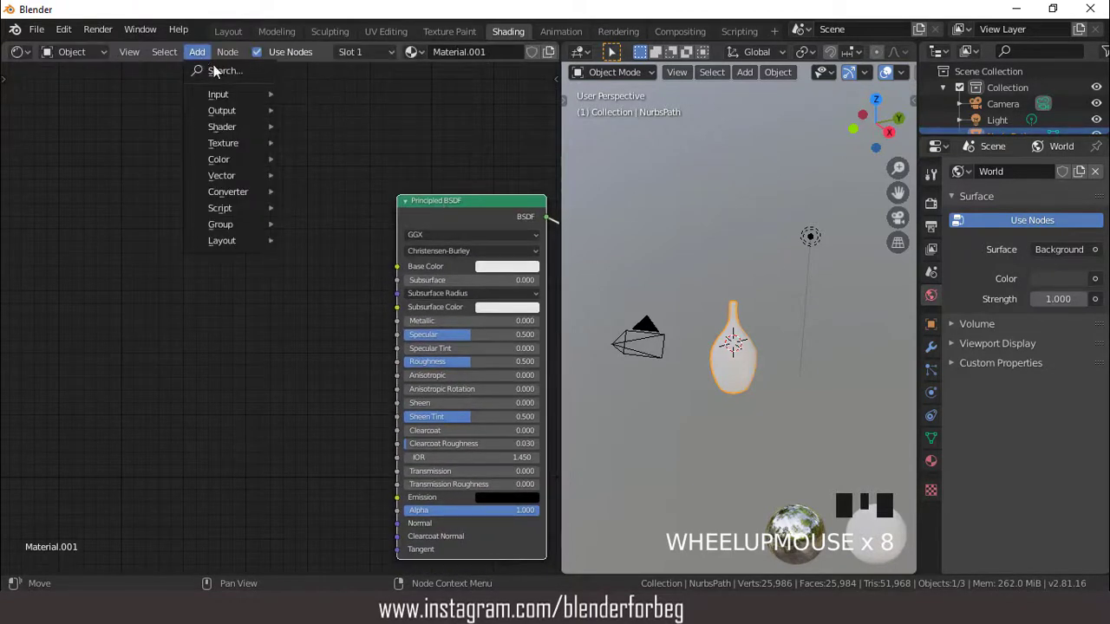
{"action": "left_click", "coordinate": [219, 71]}
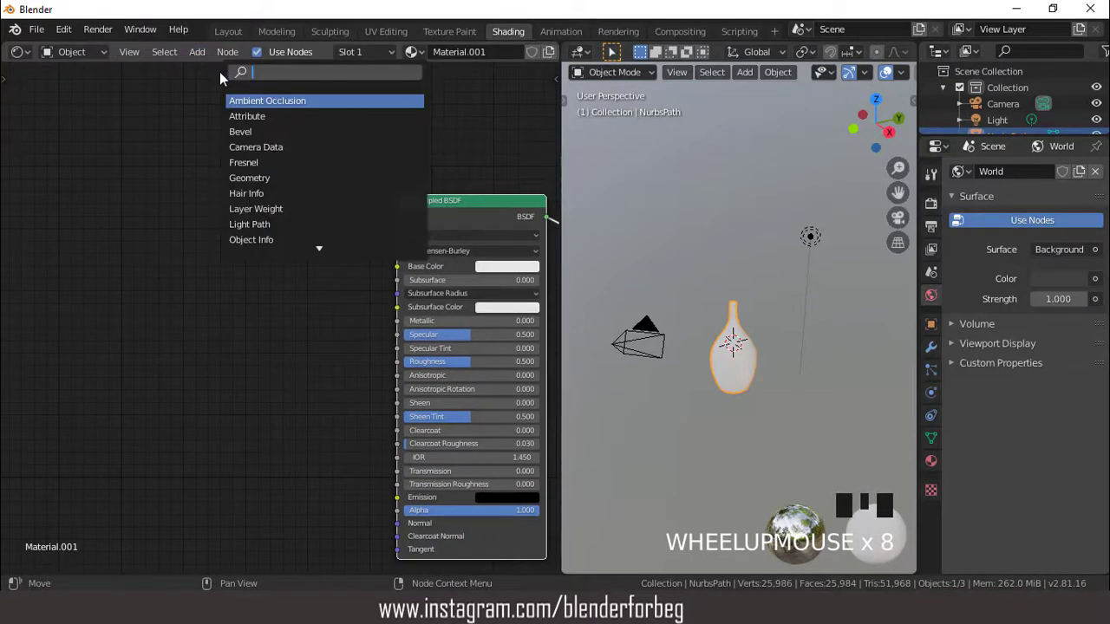
{"action": "type", "text": "noi"}
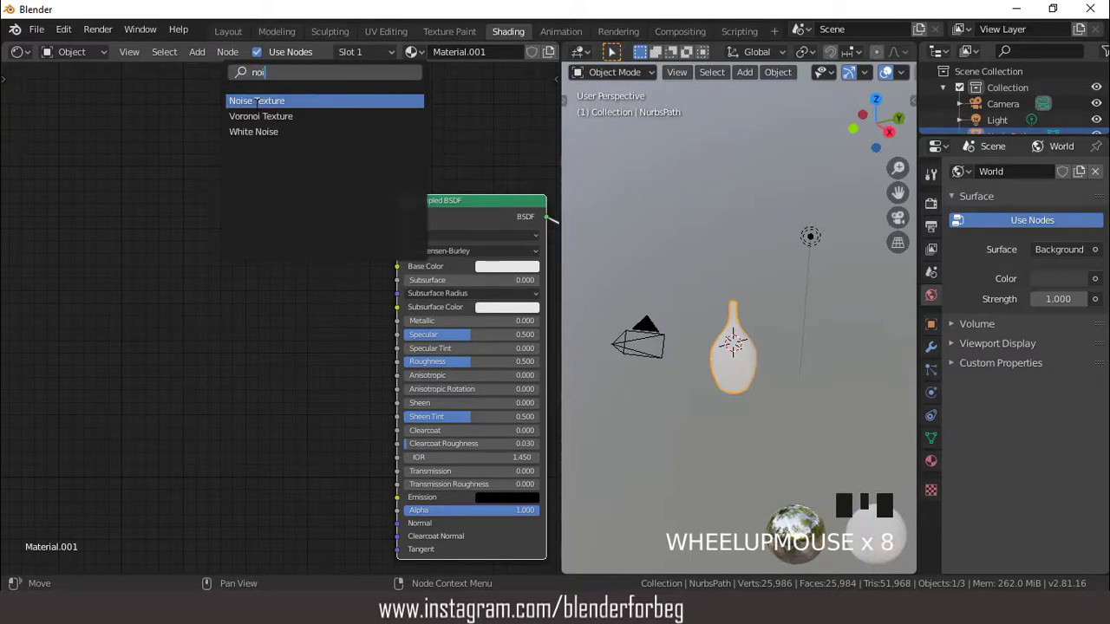
{"action": "left_click", "coordinate": [258, 101]}
{"action": "left_click", "coordinate": [257, 102]}
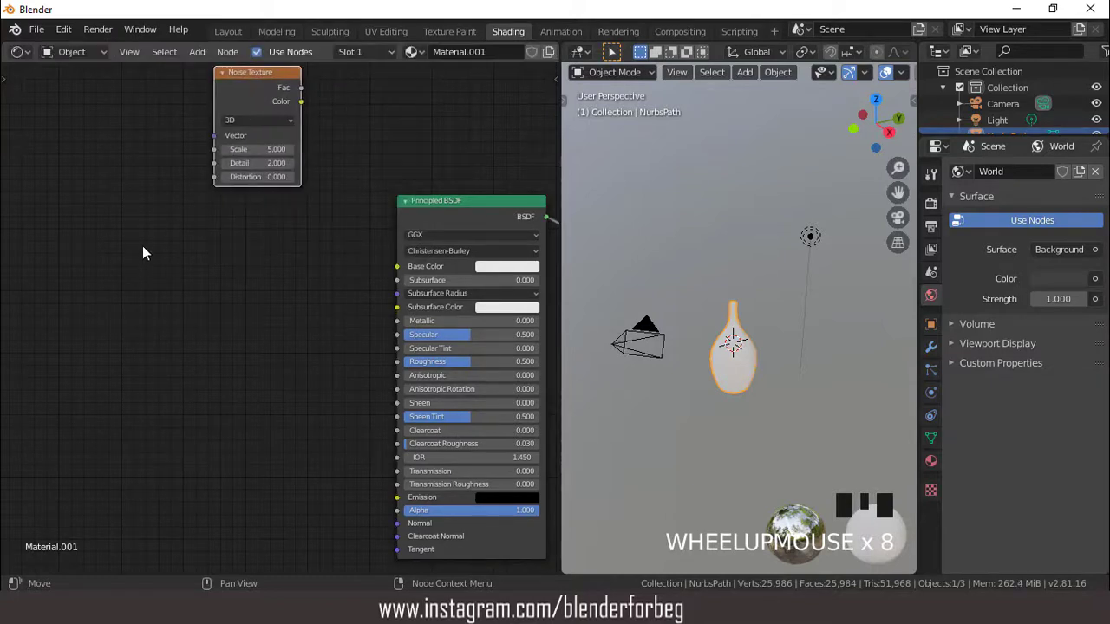
{"action": "left_click_drag", "start_coordinate": [249, 90], "coordinate": [53, 266]}
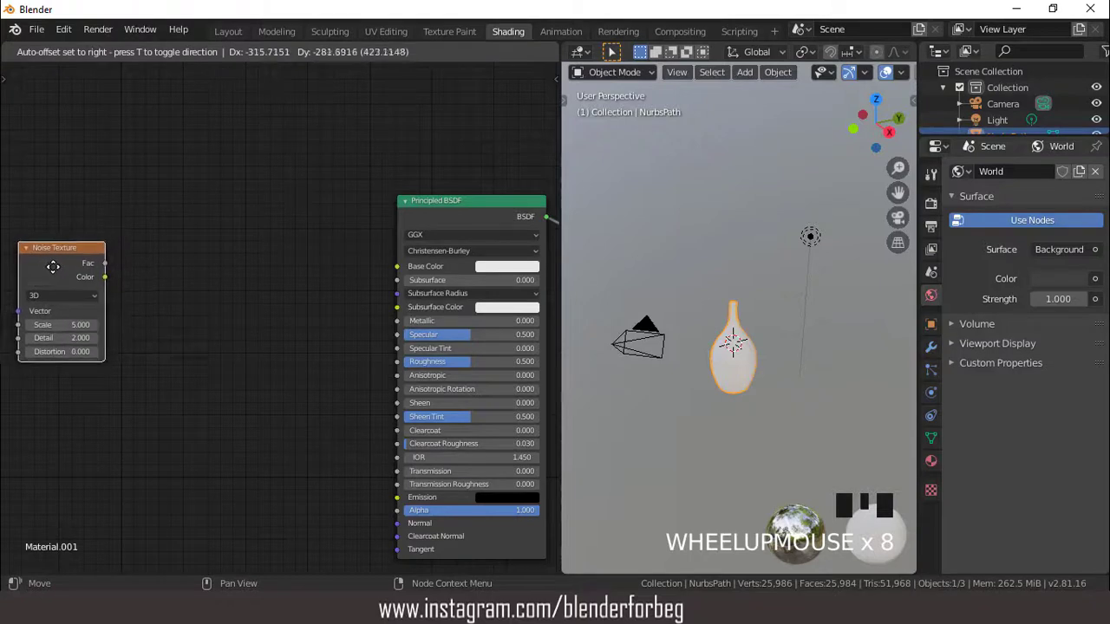
{"action": "left_click", "coordinate": [53, 266]}
Add a Voronoi Texture node and place it just after the Noise Texture node
{"action": "left_click", "coordinate": [196, 52]}
{"action": "left_click", "coordinate": [223, 76]}
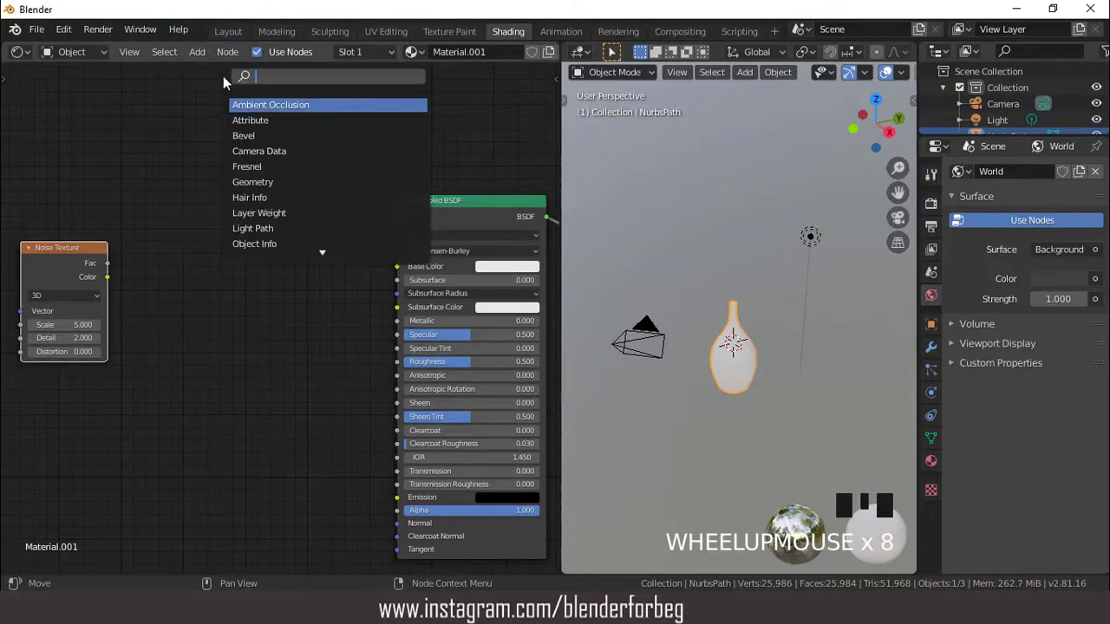
{"action": "type", "text": "vor"}
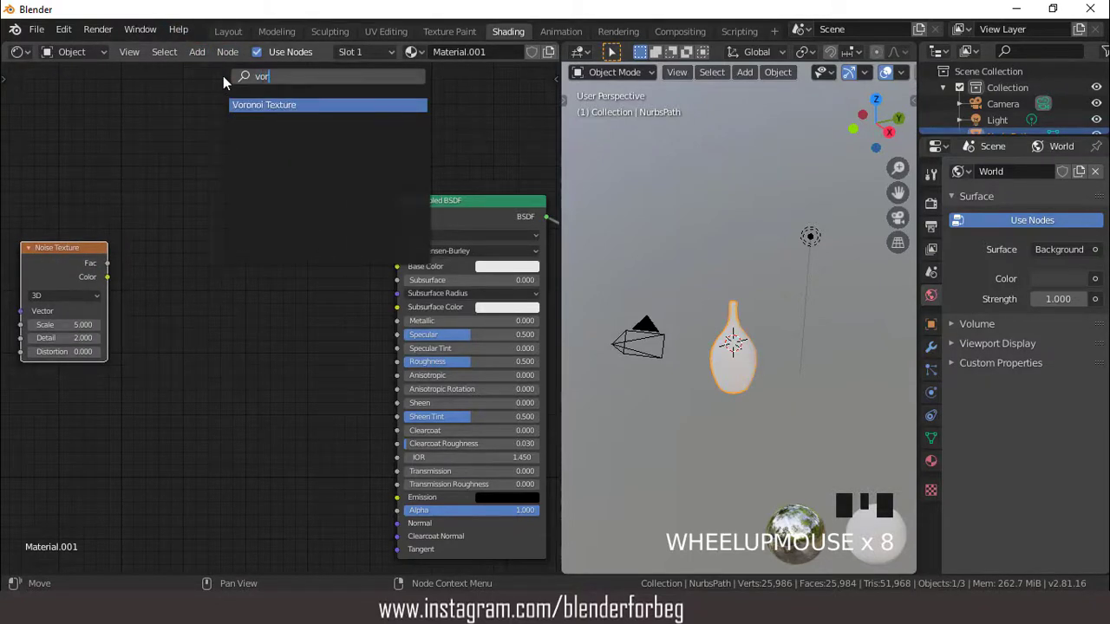
{"action": "key", "text": "Return"}
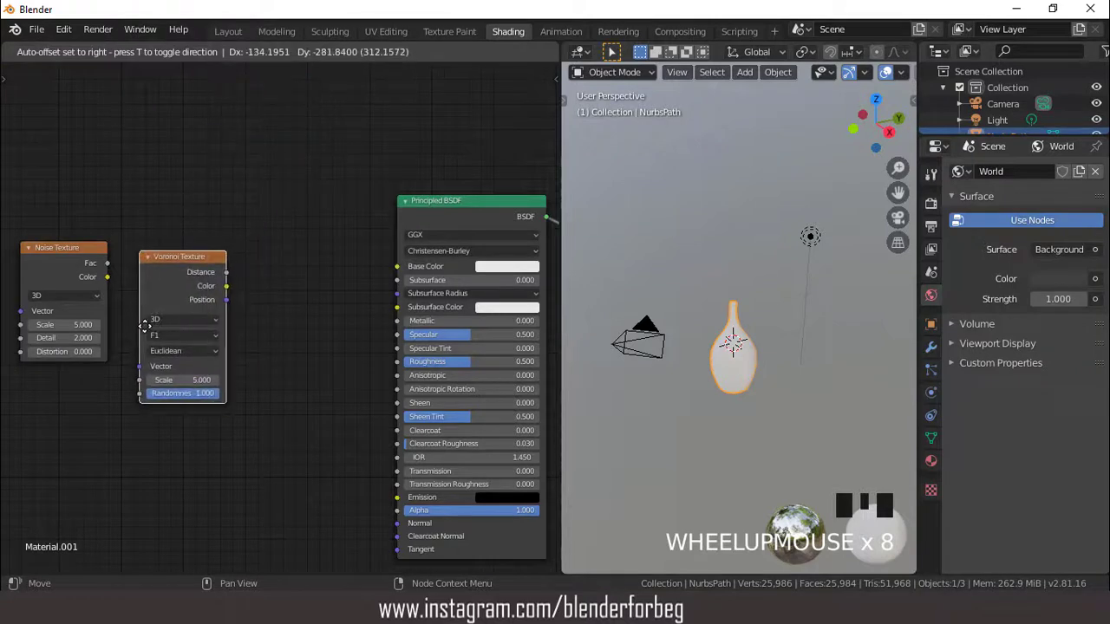
{"action": "left_click", "coordinate": [134, 327]}
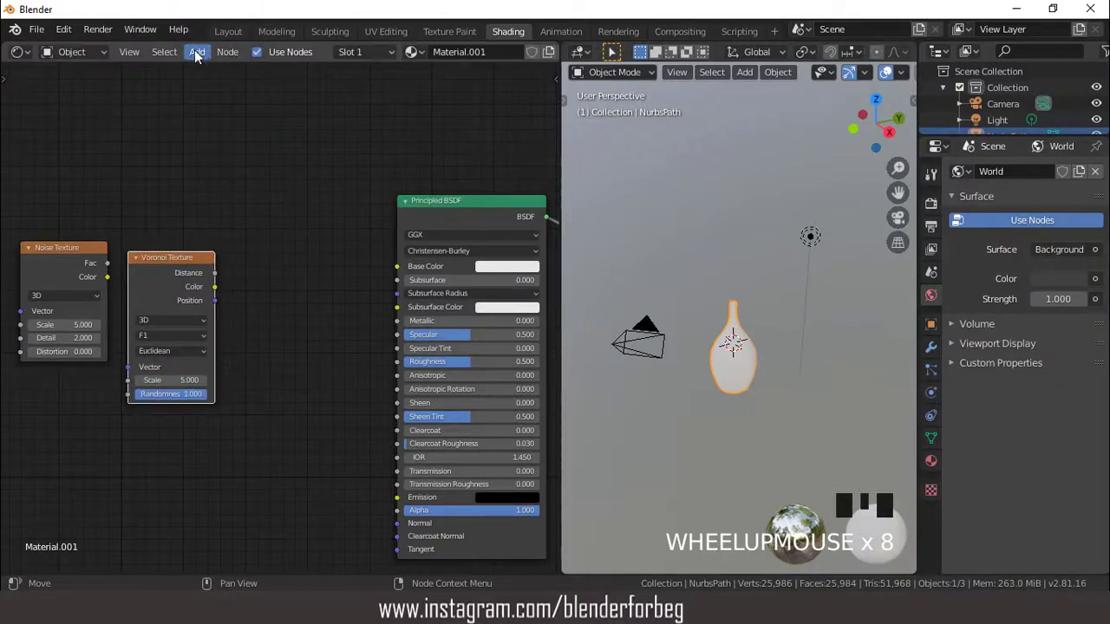
Add a Brick Texture node and place it between the Voronoi Texture and Principled BSDF nodes
{"action": "left_click", "coordinate": [197, 54]}
{"action": "left_click", "coordinate": [208, 70]}
{"action": "type", "text": "b"}
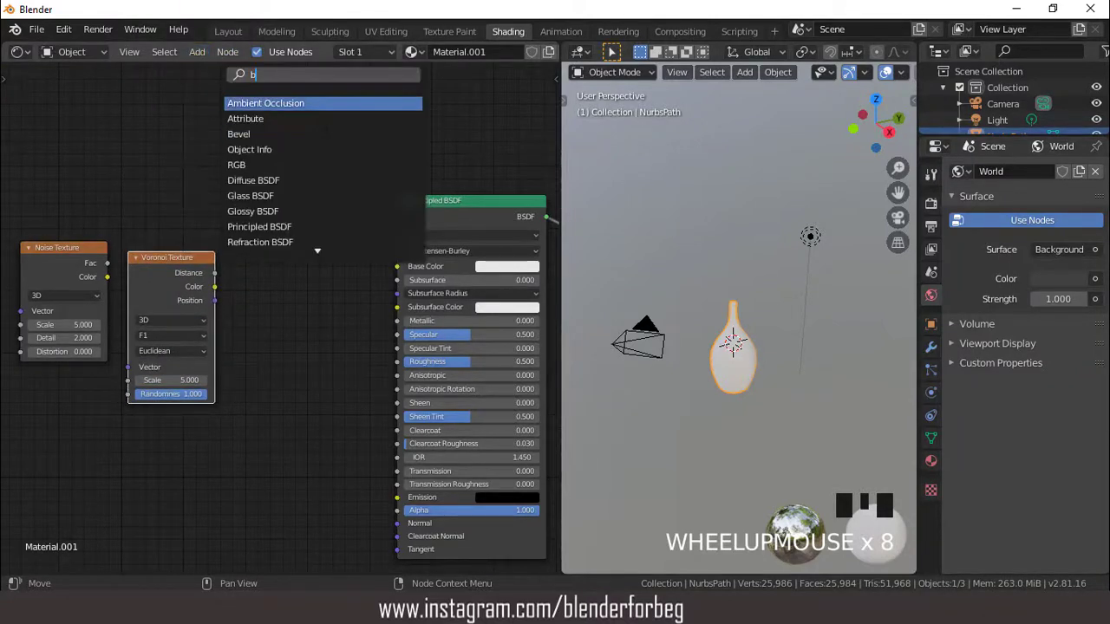
{"action": "type", "text": "ri"}
{"action": "left_click", "coordinate": [305, 104]}
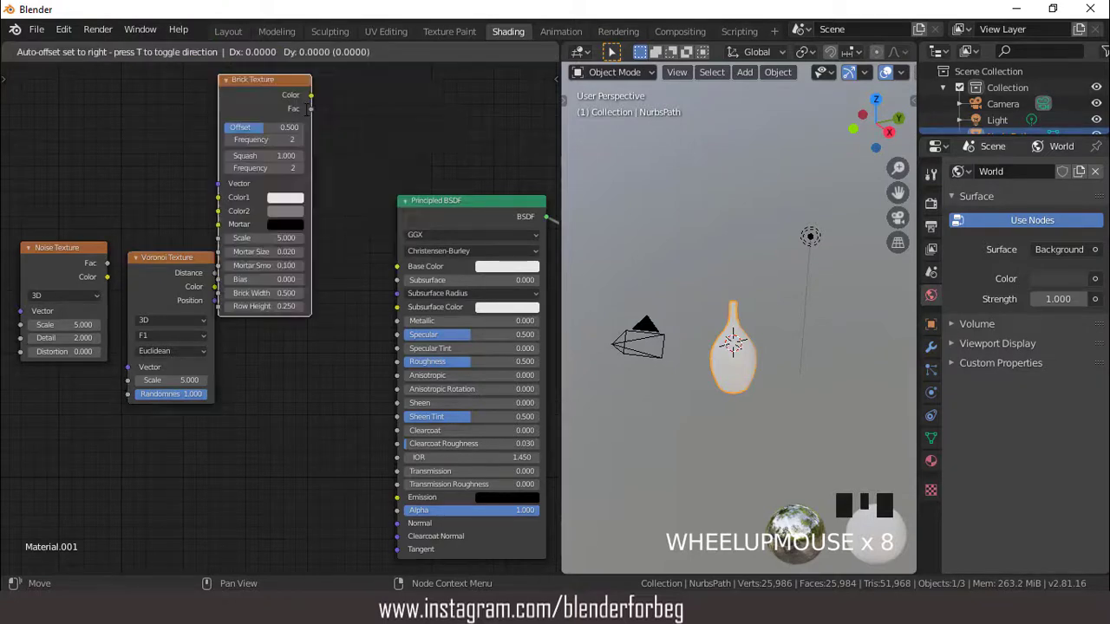
{"action": "left_click", "coordinate": [341, 279]}
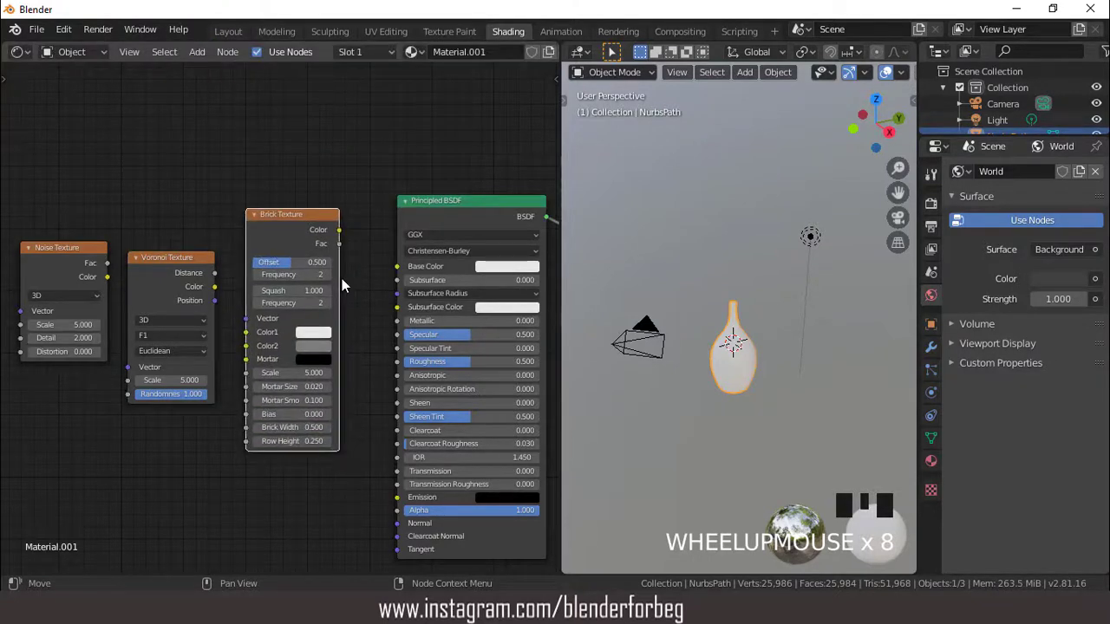
Set the Brick Texture's Color1 to black and its Mortar color to white
{"action": "left_click", "coordinate": [318, 333]}
{"action": "left_click_drag", "start_coordinate": [347, 301], "coordinate": [399, 328]}
{"action": "left_click", "coordinate": [312, 358]}
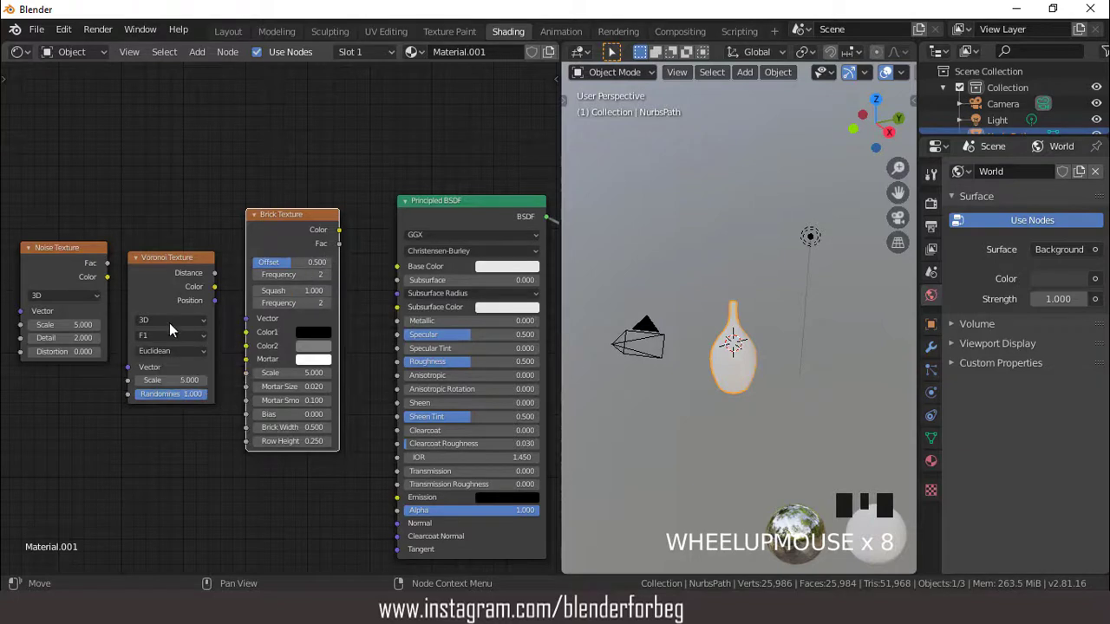
Connect the Noise Texture's Color output to the Voronoi Vector input and set the Voronoi feature output to Distance To Edge
{"action": "left_click_drag", "start_coordinate": [106, 277], "coordinate": [113, 297]}
{"action": "left_click_drag", "start_coordinate": [121, 368], "coordinate": [127, 368]}
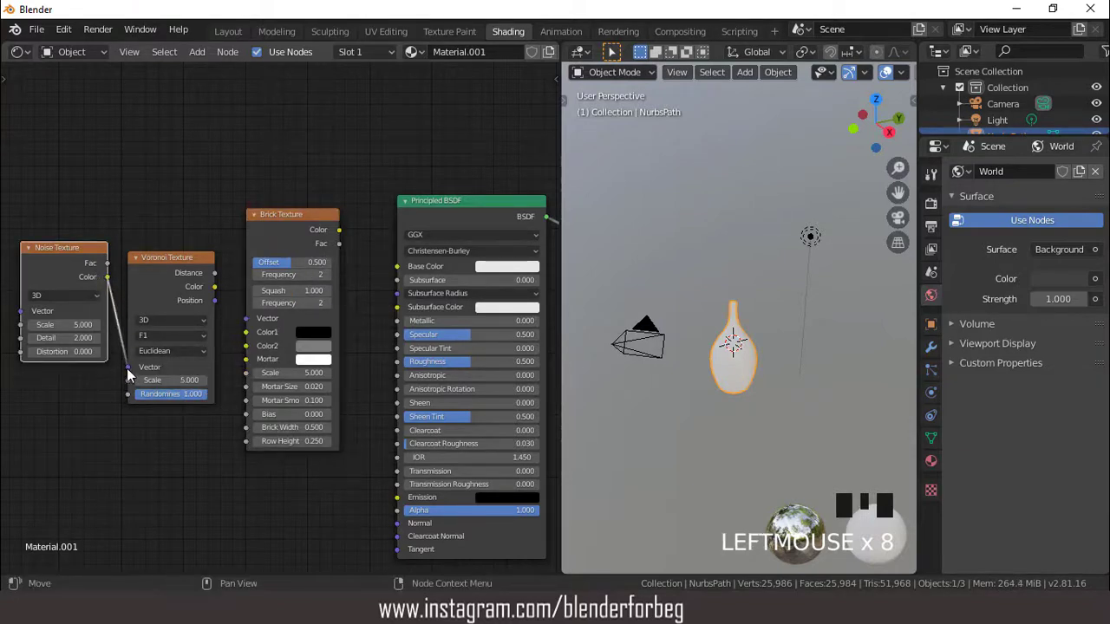
{"action": "left_click", "coordinate": [166, 337]}
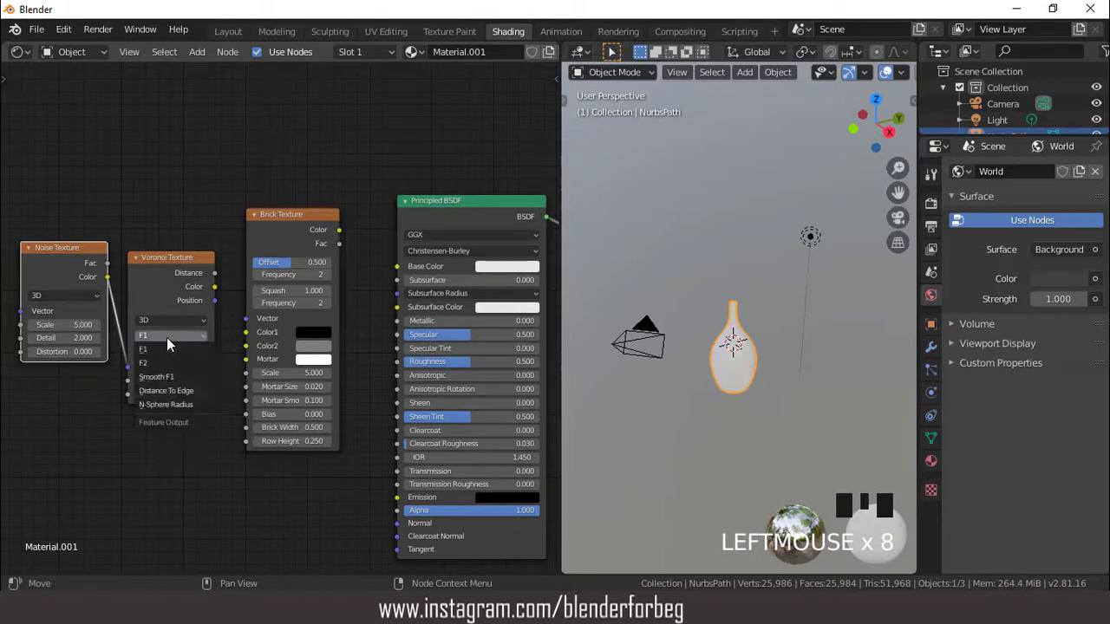
{"action": "left_click", "coordinate": [162, 392]}
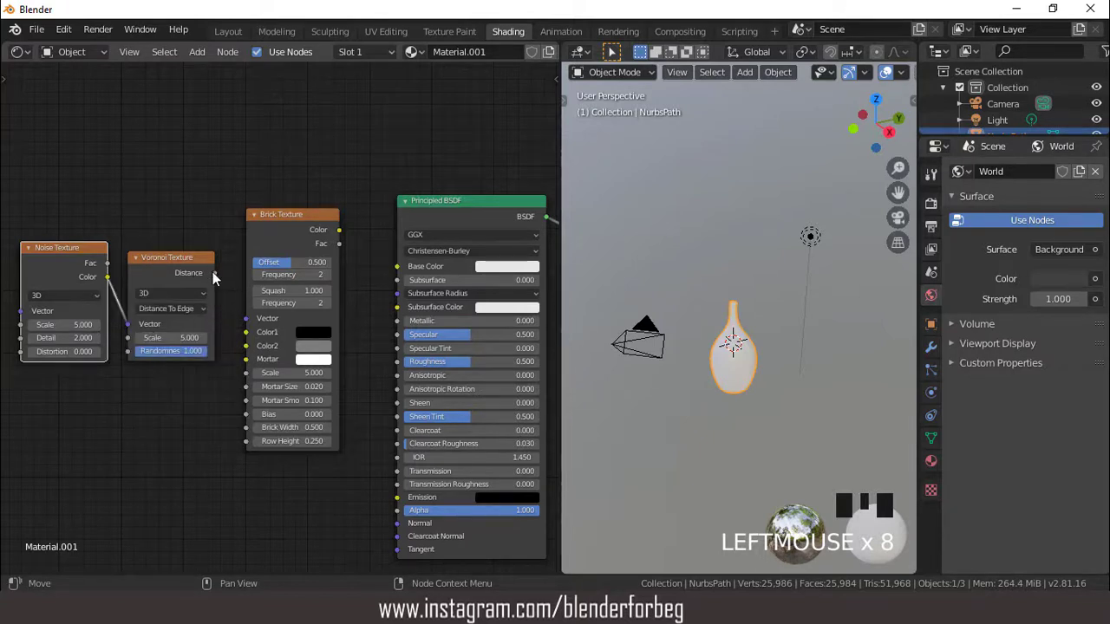
Connect Voronoi Distance to the Brick Texture's Vector and Brick Color to the Principled BSDF's Base Color, and check the vase from the front
{"action": "left_click_drag", "start_coordinate": [215, 276], "coordinate": [241, 321]}
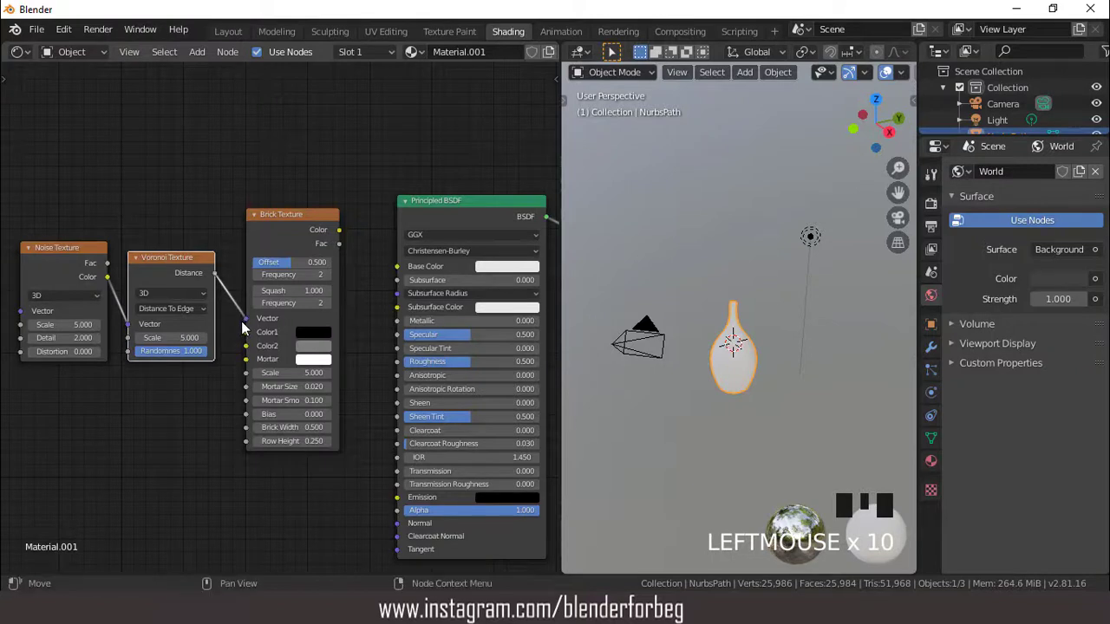
{"action": "left_click_drag", "start_coordinate": [339, 229], "coordinate": [397, 266]}
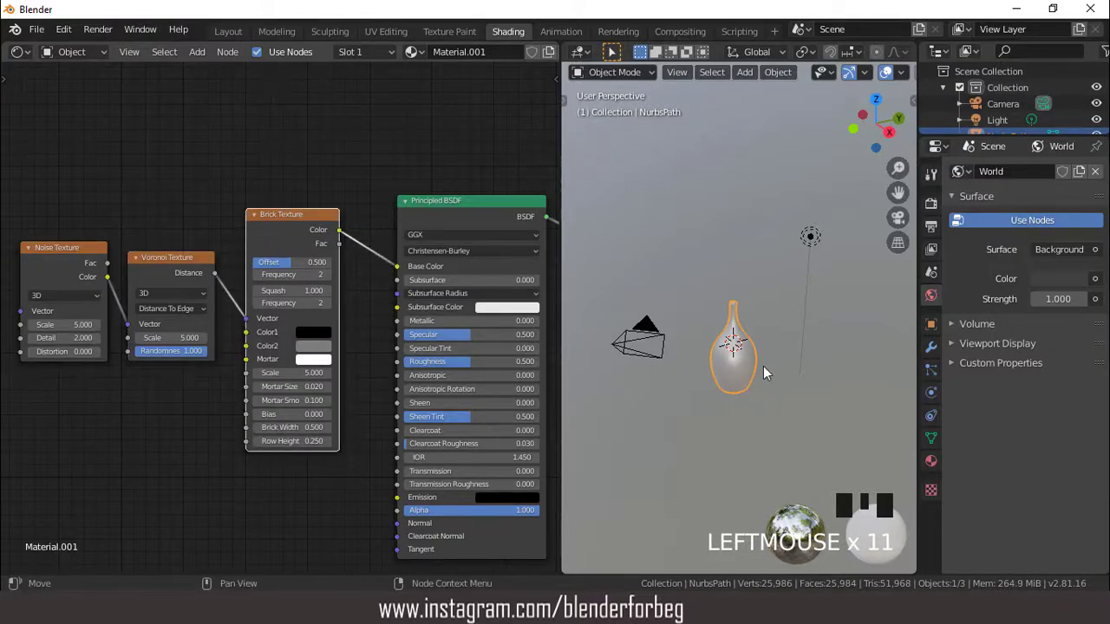
{"action": "scroll", "coordinate": [281, 318], "scroll_direction": "up", "scroll_amount": 7}
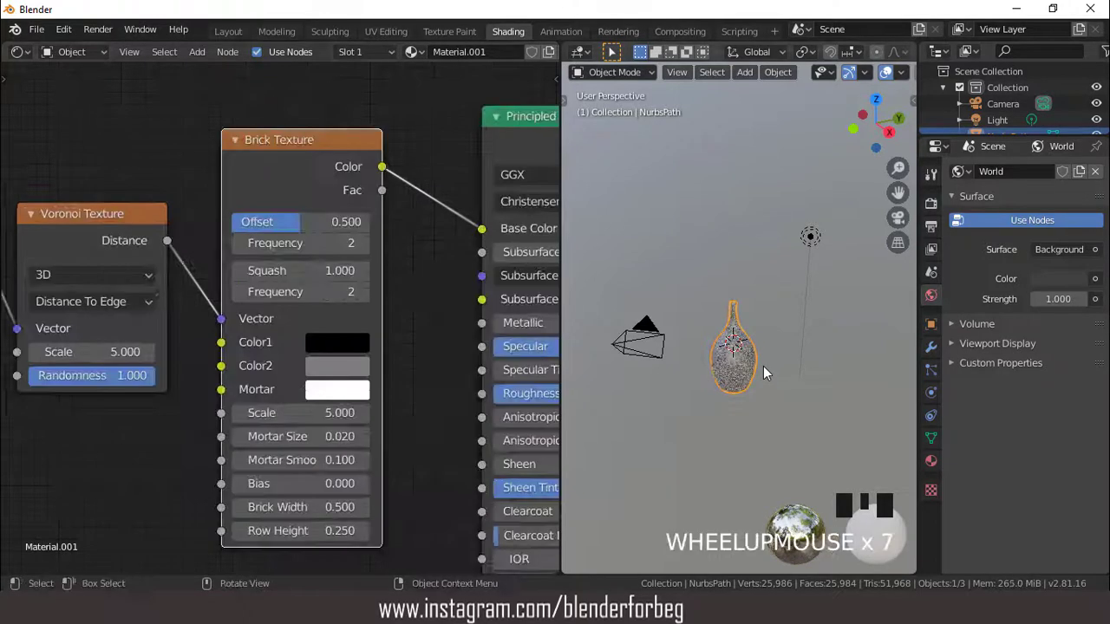
{"action": "scroll", "coordinate": [763, 365], "scroll_direction": "up", "scroll_amount": 2}
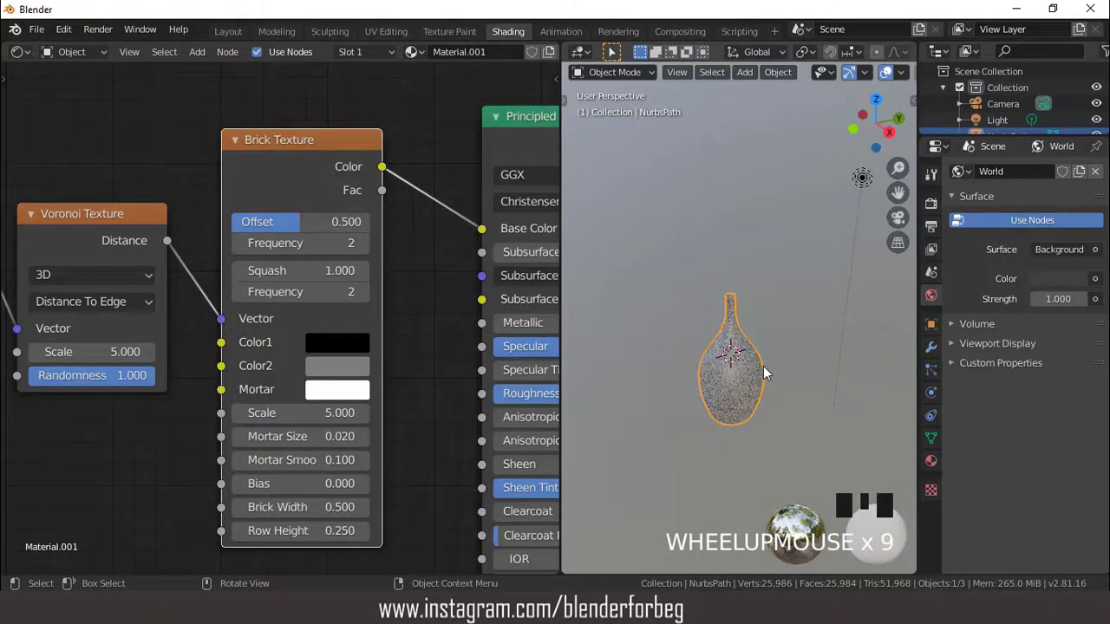
{"action": "key", "text": "KP_1"}
{"action": "scroll", "coordinate": [751, 342], "scroll_direction": "up", "scroll_amount": 2}
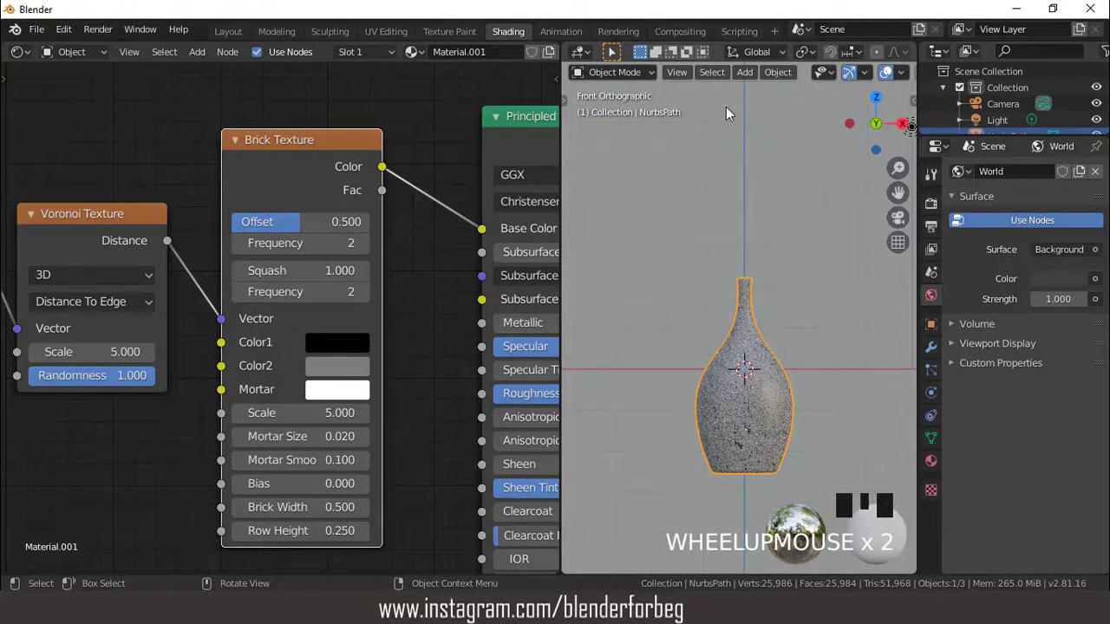
Hide the 3D viewport's overlays and darken the Material Preview background behind the vase
{"action": "scroll", "coordinate": [726, 107], "scroll_direction": "down", "scroll_amount": 2}
{"action": "left_click", "coordinate": [885, 71]}
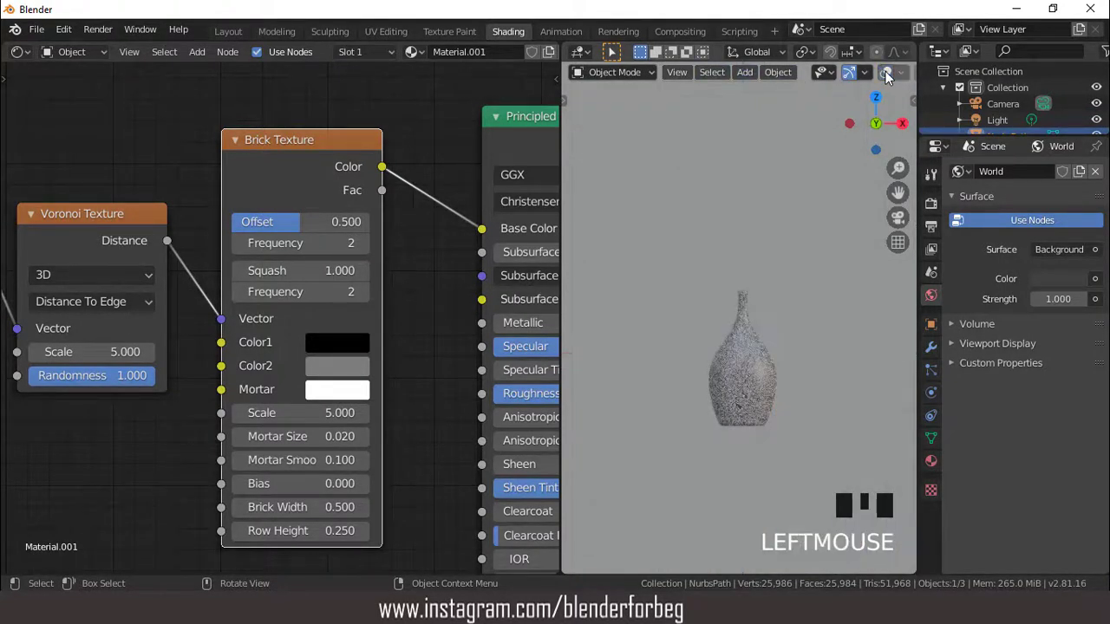
{"action": "scroll", "coordinate": [812, 226], "scroll_direction": "up", "scroll_amount": 3}
{"action": "scroll", "coordinate": [807, 173], "scroll_direction": "down", "scroll_amount": 1}
{"action": "scroll", "coordinate": [800, 68], "scroll_direction": "down", "scroll_amount": 2}
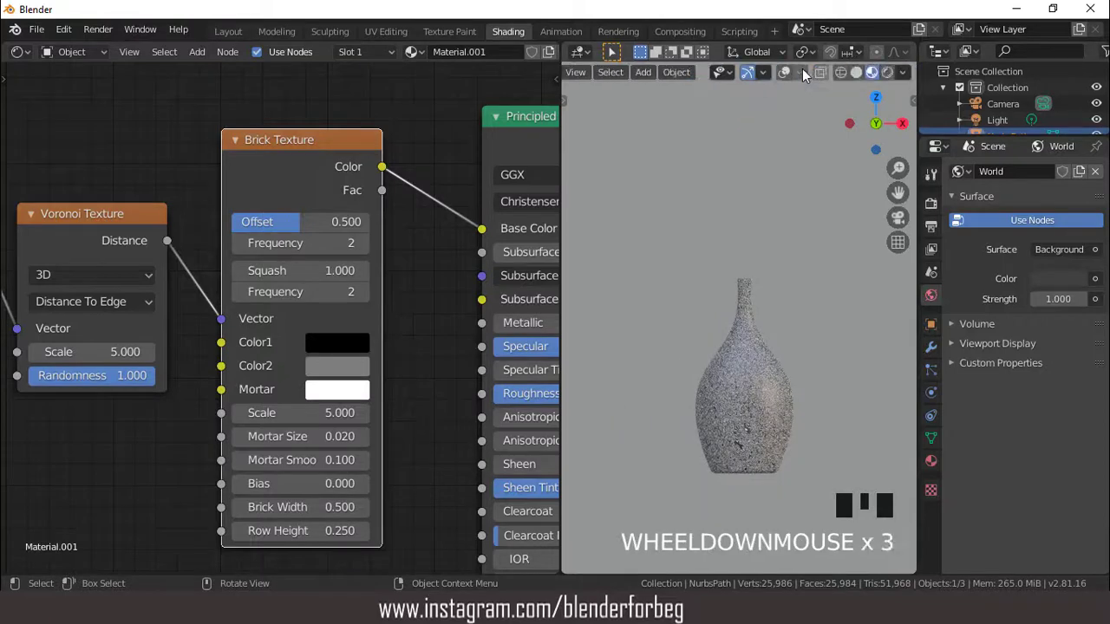
{"action": "left_click", "coordinate": [903, 72]}
{"action": "left_click_drag", "start_coordinate": [948, 290], "coordinate": [805, 284]}
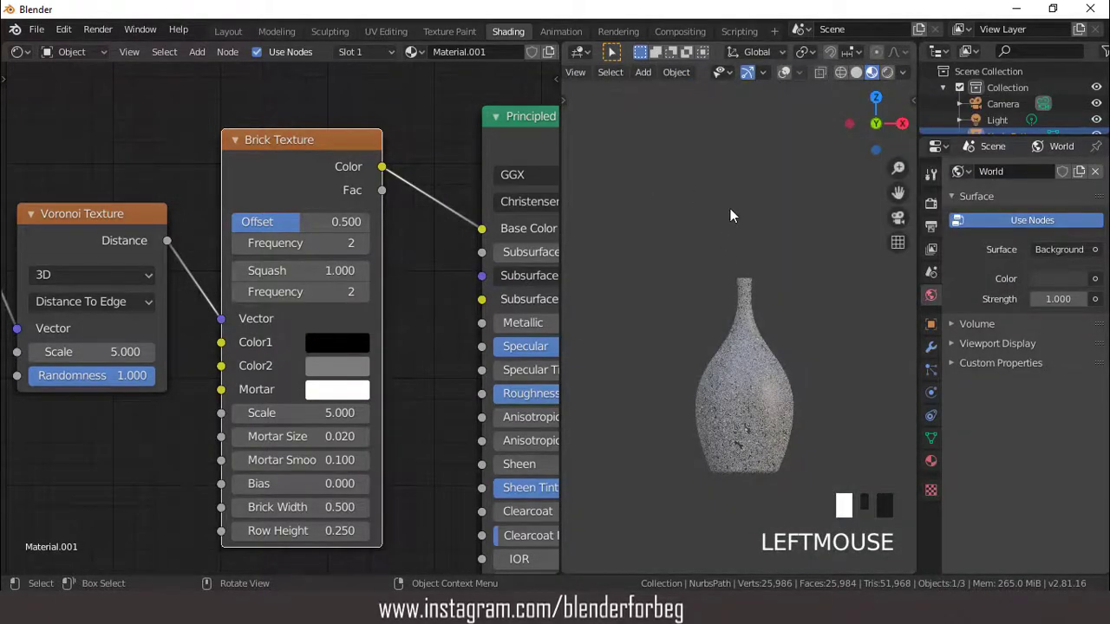
Set the Brick Texture's Color2 to blue with hue 0.571, saturation 0.682 and value 0.800
{"action": "key", "text": "ctrl+KP_2"}
{"action": "key", "text": "ctrl+KP_2"}
{"action": "key", "text": "ctrl+KP_2"}
{"action": "key", "text": "ctrl+KP_2"}
{"action": "key", "text": "ctrl+KP_2"}
{"action": "key", "text": "ctrl+KP_2"}
{"action": "scroll", "coordinate": [847, 318], "scroll_direction": "up", "scroll_amount": 3}
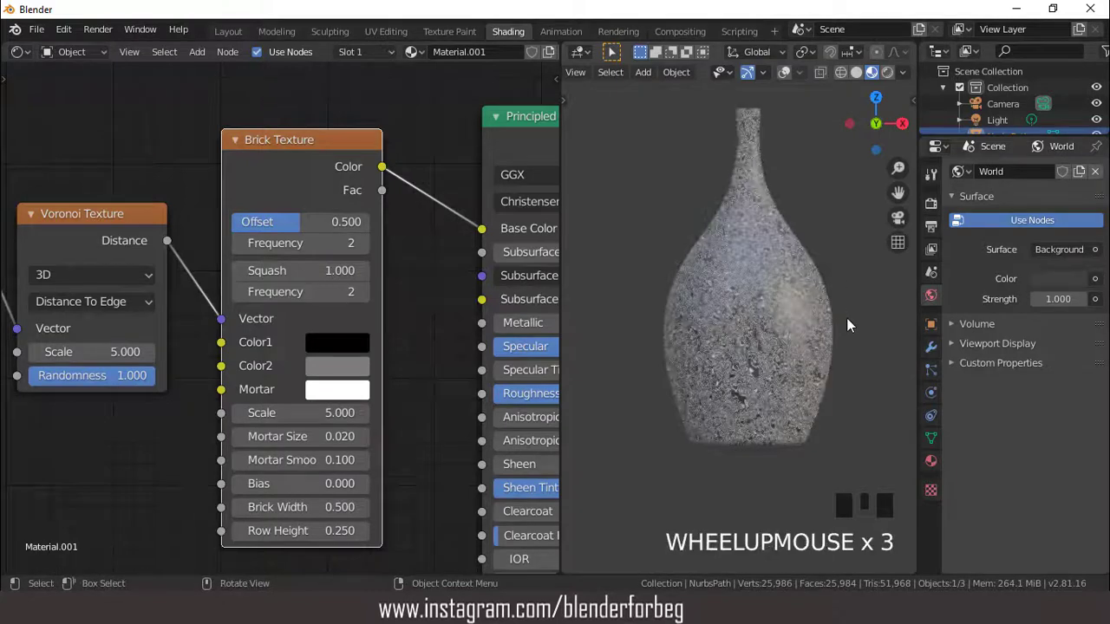
{"action": "scroll", "coordinate": [846, 317], "scroll_direction": "up", "scroll_amount": 5}
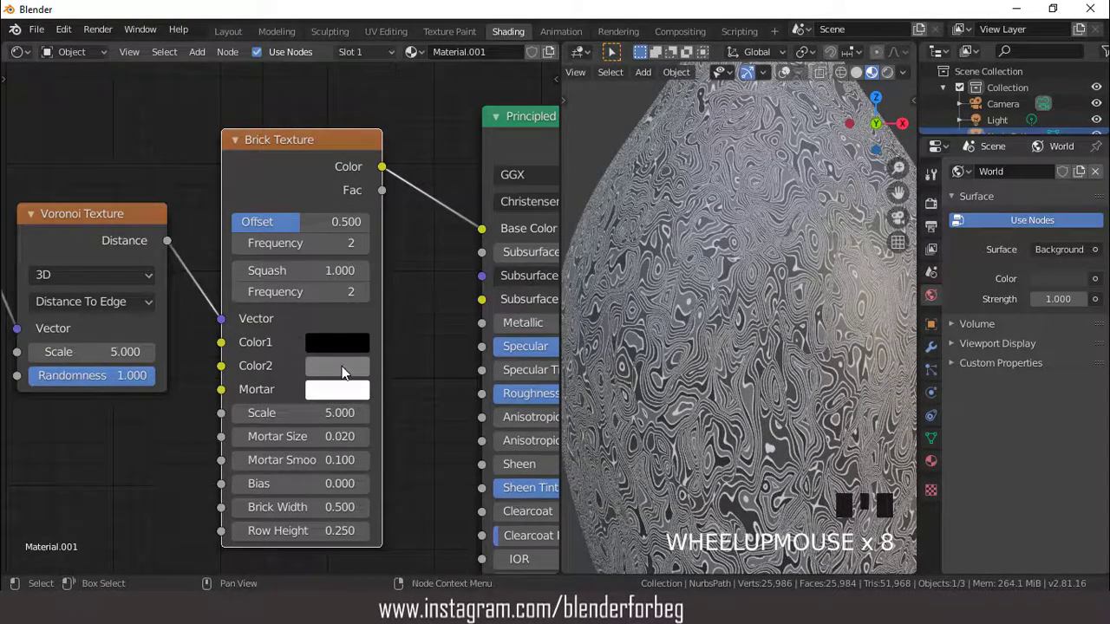
{"action": "left_click", "coordinate": [342, 369]}
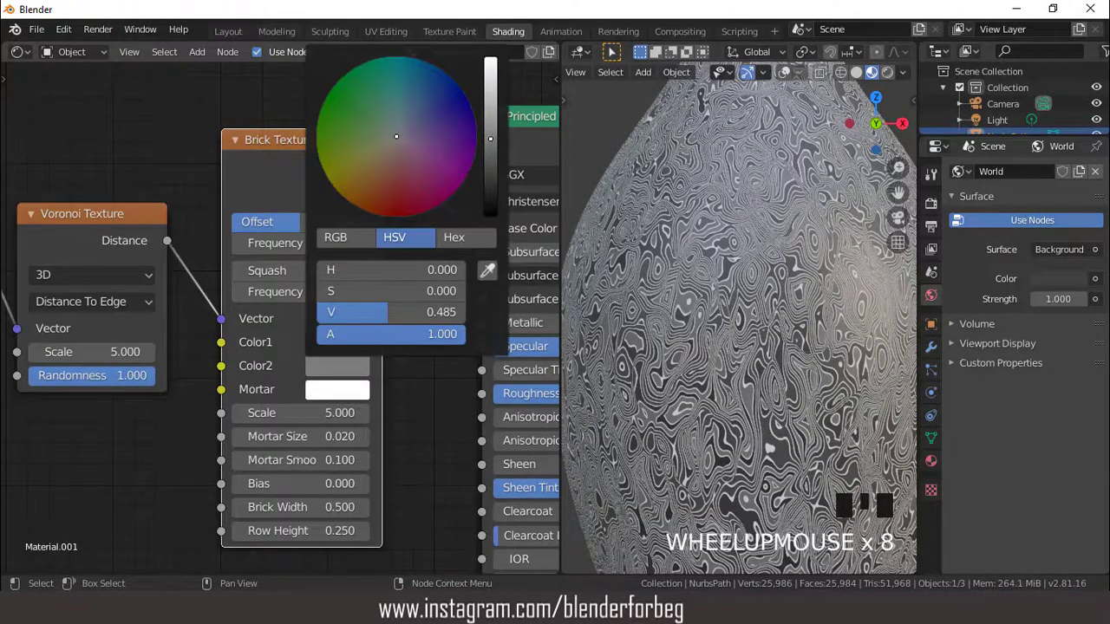
{"action": "left_click", "coordinate": [490, 61]}
{"action": "left_click", "coordinate": [413, 89]}
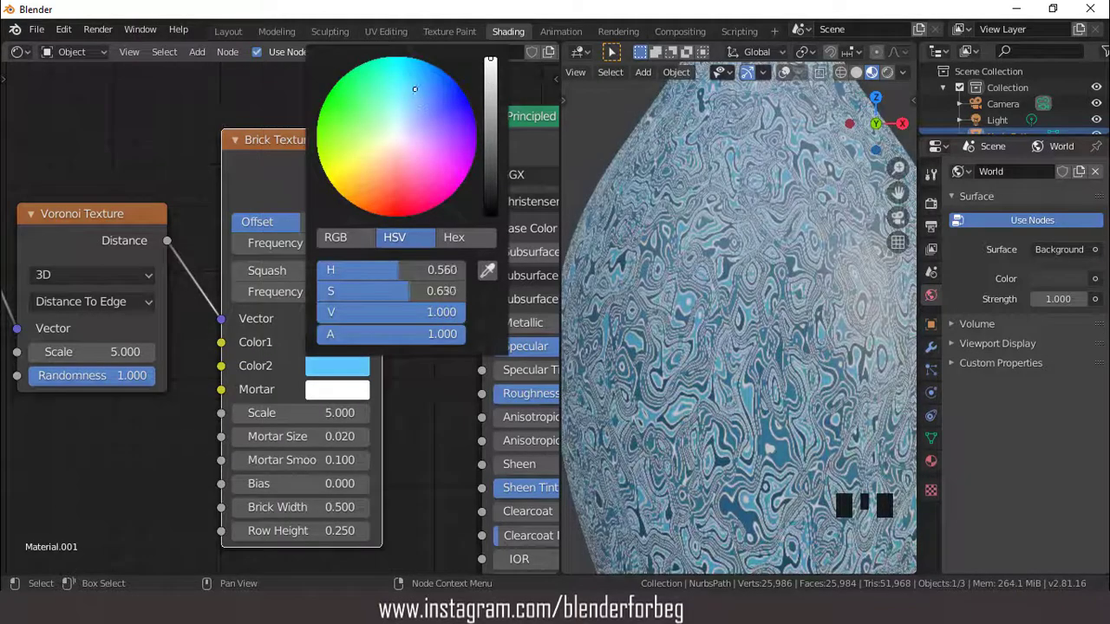
{"action": "left_click_drag", "start_coordinate": [414, 89], "coordinate": [420, 86]}
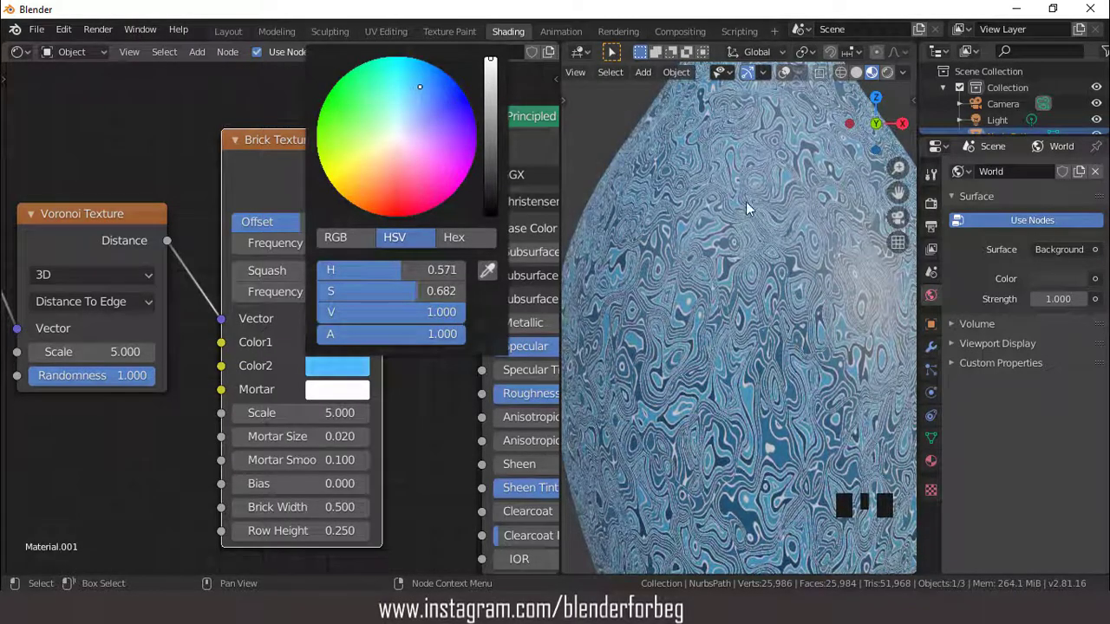
{"action": "scroll", "coordinate": [420, 87], "scroll_direction": "down", "scroll_amount": 5}
{"action": "scroll", "coordinate": [420, 87], "scroll_direction": "up", "scroll_amount": 1}
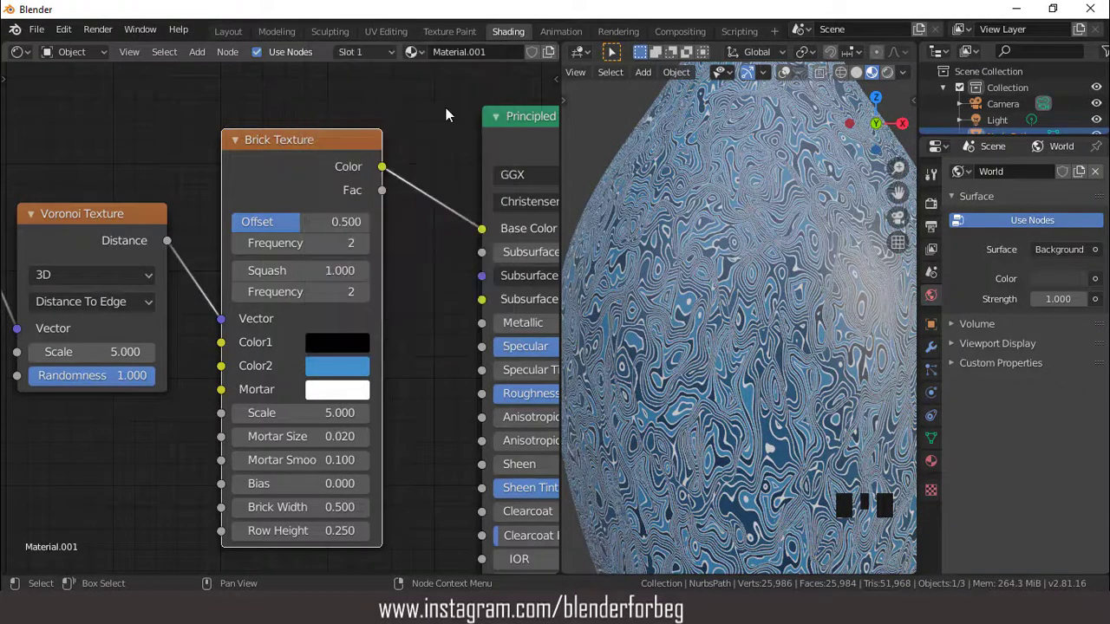
Brighten the Brick Texture's Color2 to light cyan-blue with hue 0.548, saturation 0.719 and value 1.000
{"action": "left_click", "coordinate": [329, 368]}
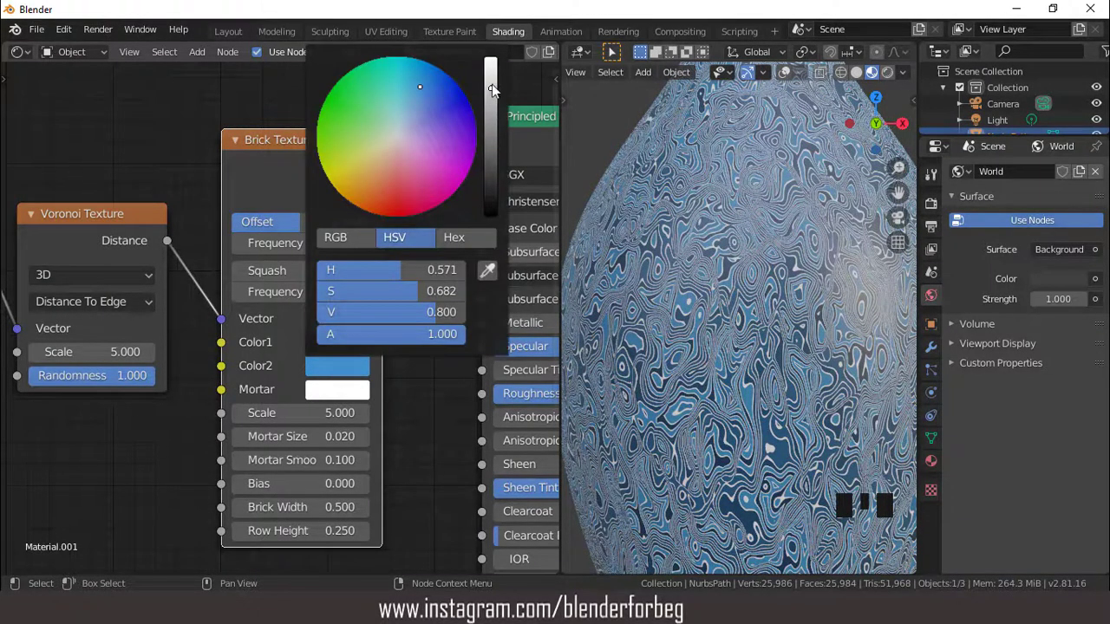
{"action": "left_click_drag", "start_coordinate": [491, 84], "coordinate": [475, 56]}
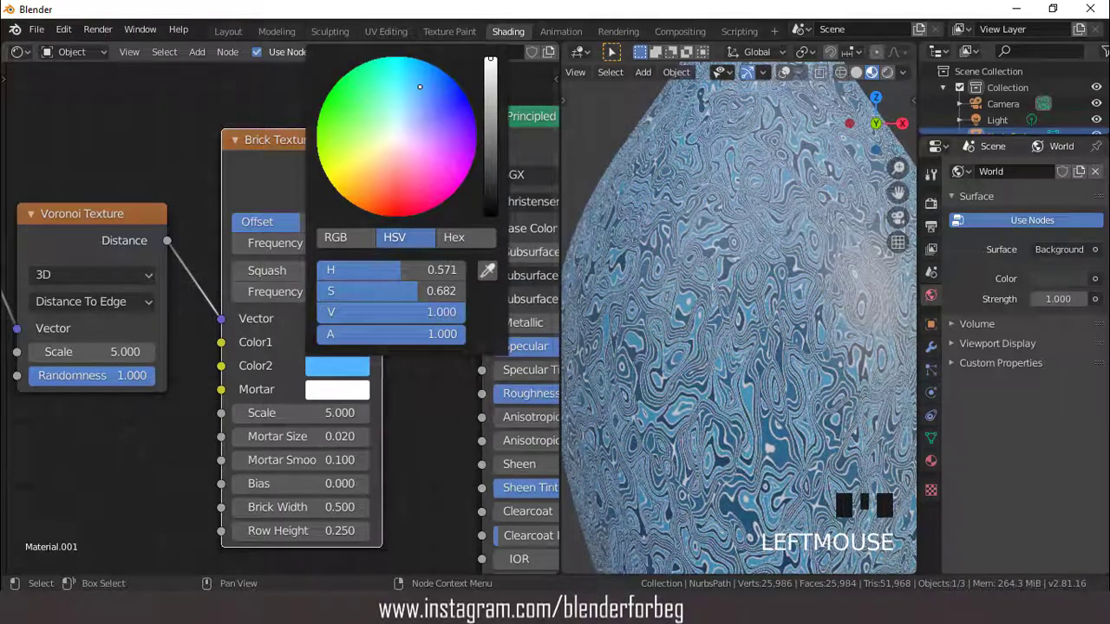
{"action": "left_click_drag", "start_coordinate": [420, 87], "coordinate": [411, 84]}
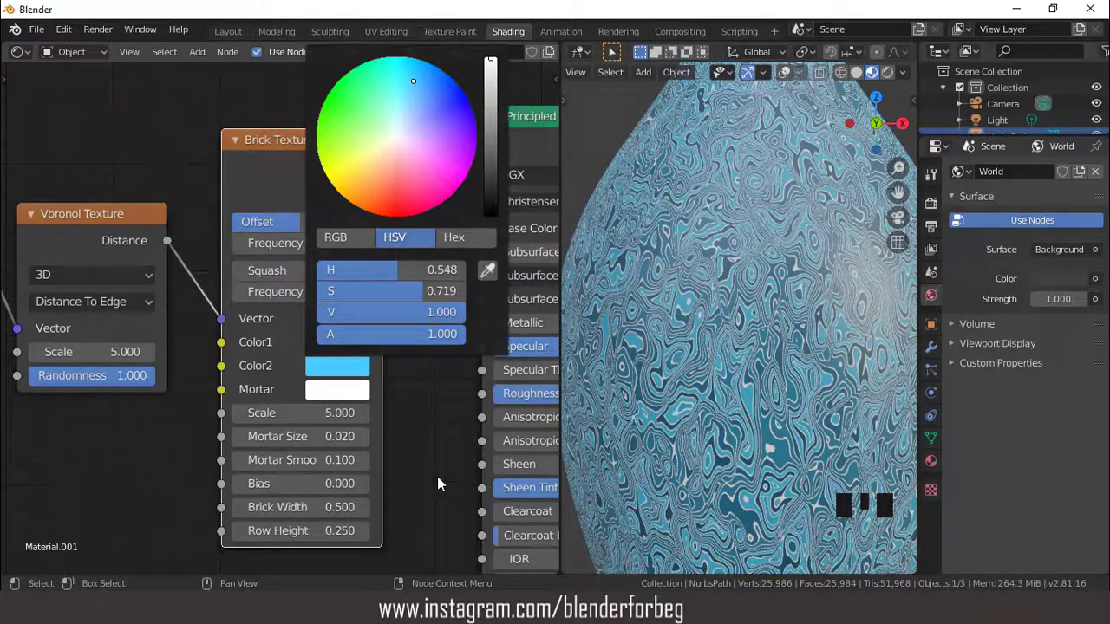
Set the Voronoi scale to 0.600 and the Noise Texture's scale to 2.900, detail to 0.600 and distortion to 3.900
{"action": "scroll", "coordinate": [373, 392], "scroll_direction": "down", "scroll_amount": 3}
{"action": "scroll", "coordinate": [810, 290], "scroll_direction": "down", "scroll_amount": 6}
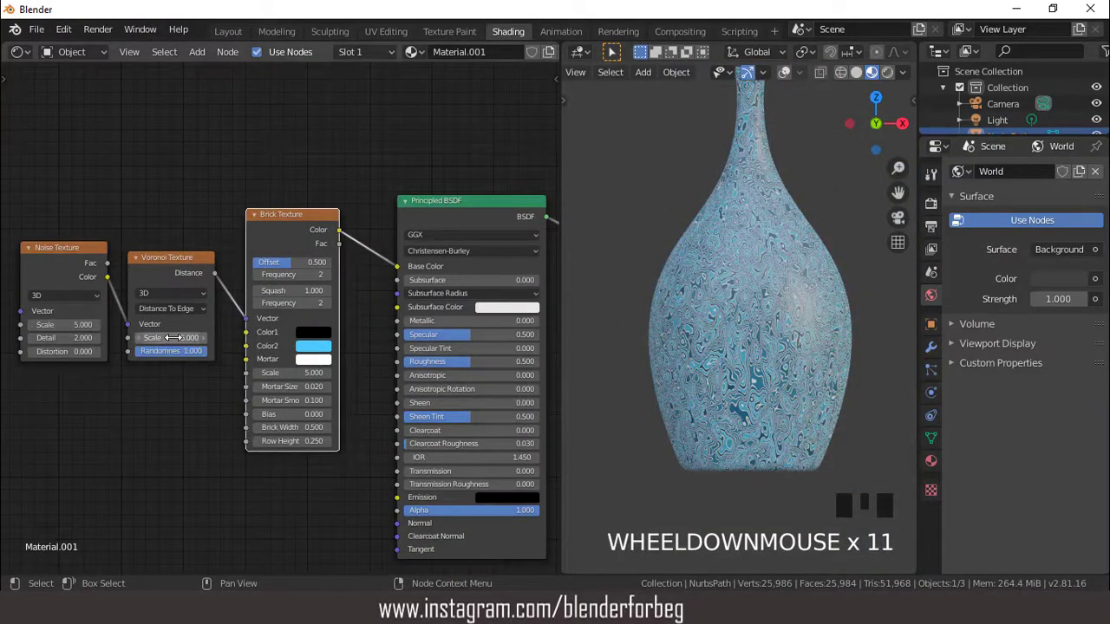
{"action": "left_click_drag", "start_coordinate": [173, 338], "coordinate": [91, 352]}
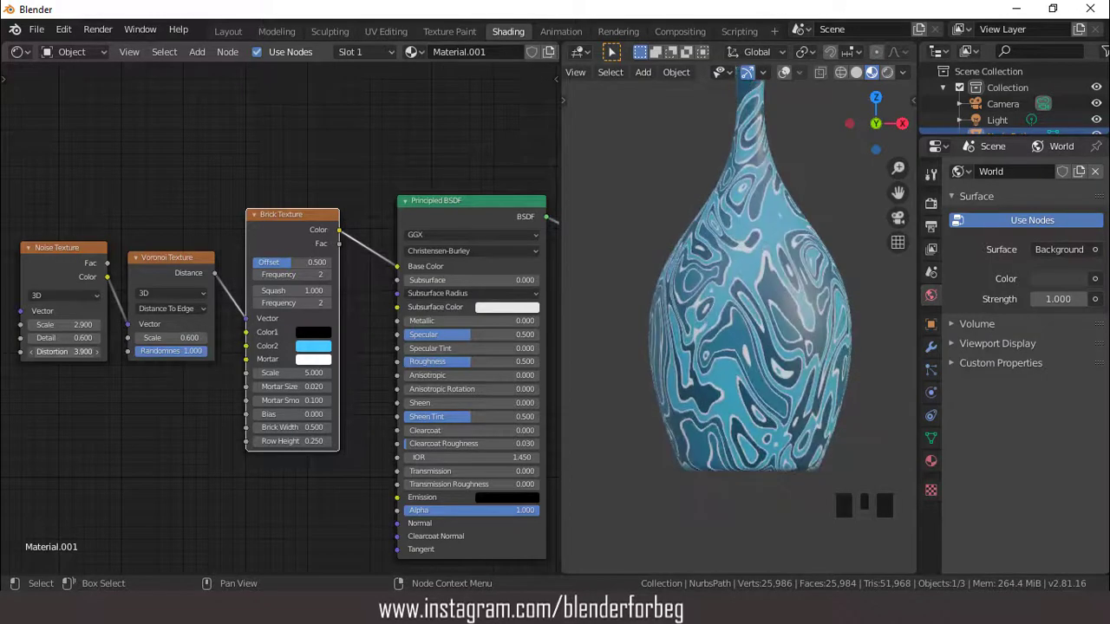
{"action": "scroll", "coordinate": [751, 329], "scroll_direction": "down", "scroll_amount": 3}
{"action": "scroll", "coordinate": [751, 330], "scroll_direction": "up", "scroll_amount": 2}
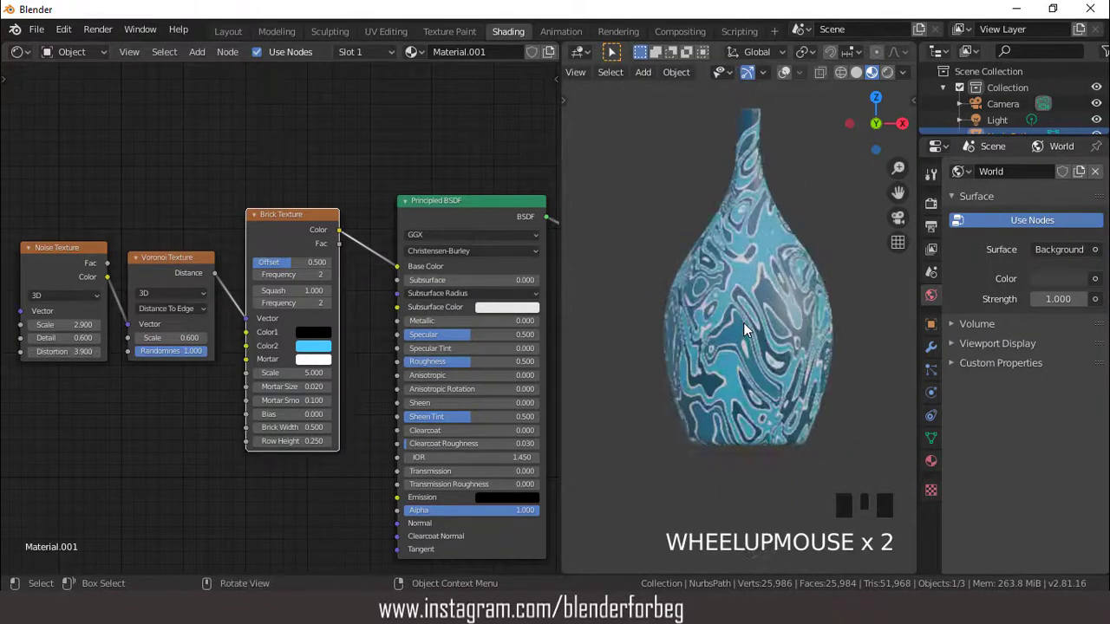
Change the Brick Texture's Color2 to orange-red and check the pattern on the vase
{"action": "left_click", "coordinate": [314, 348]}
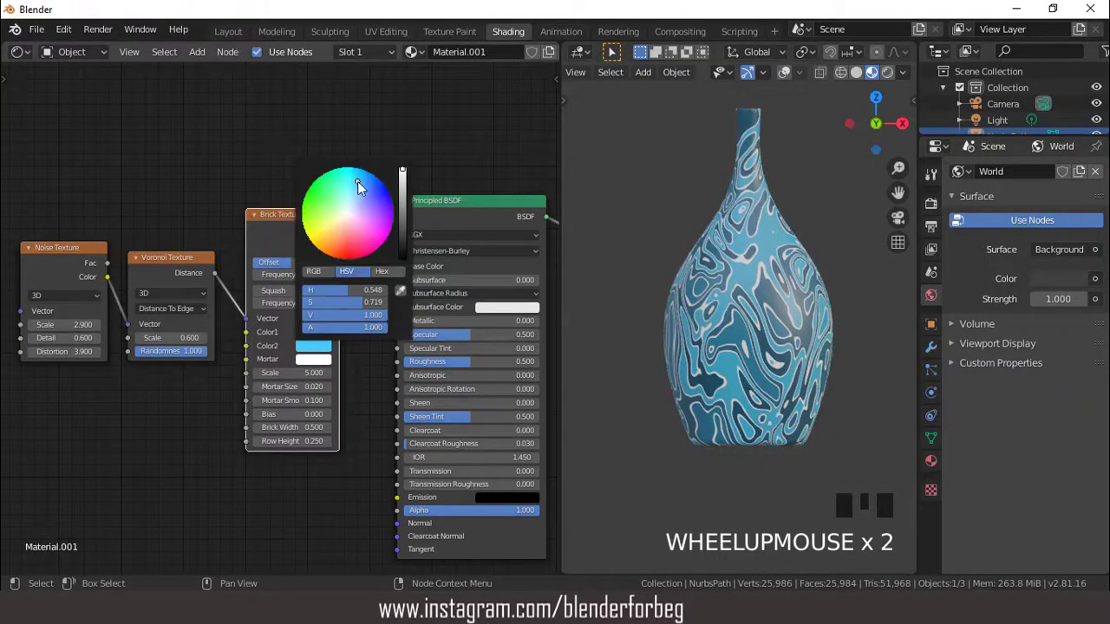
{"action": "mouse_move", "coordinate": [357, 181]}
{"action": "left_mouse_down"}
{"action": "mouse_move", "coordinate": [315, 216]}
{"action": "mouse_move", "coordinate": [316, 237]}
{"action": "mouse_move", "coordinate": [338, 257]}
{"action": "left_mouse_up"}
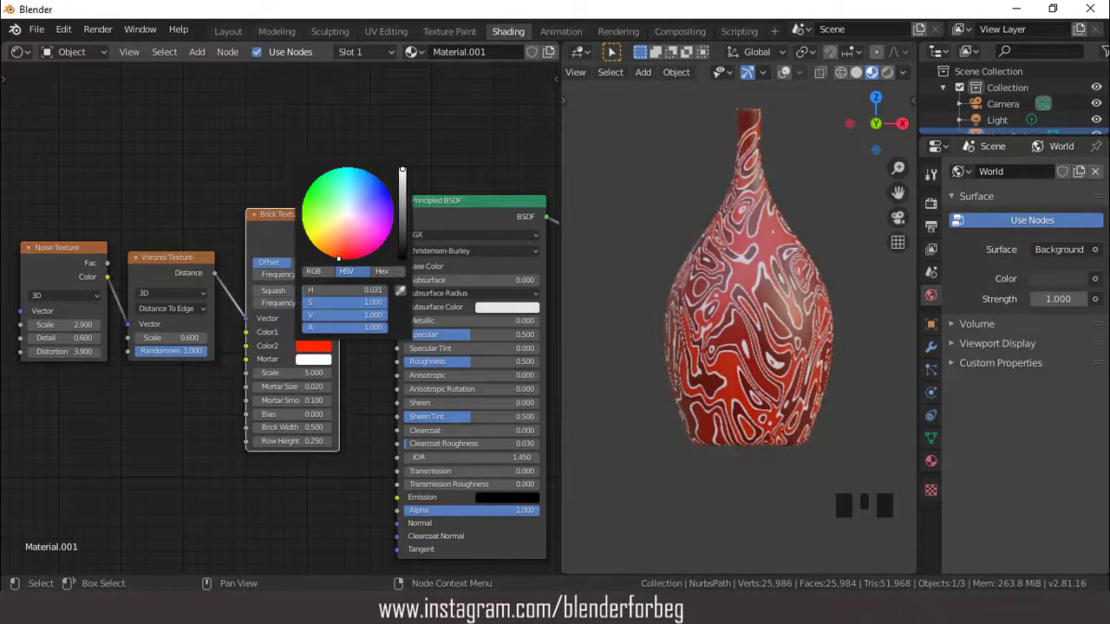
{"action": "scroll", "coordinate": [814, 258], "scroll_direction": "up", "scroll_amount": 3}
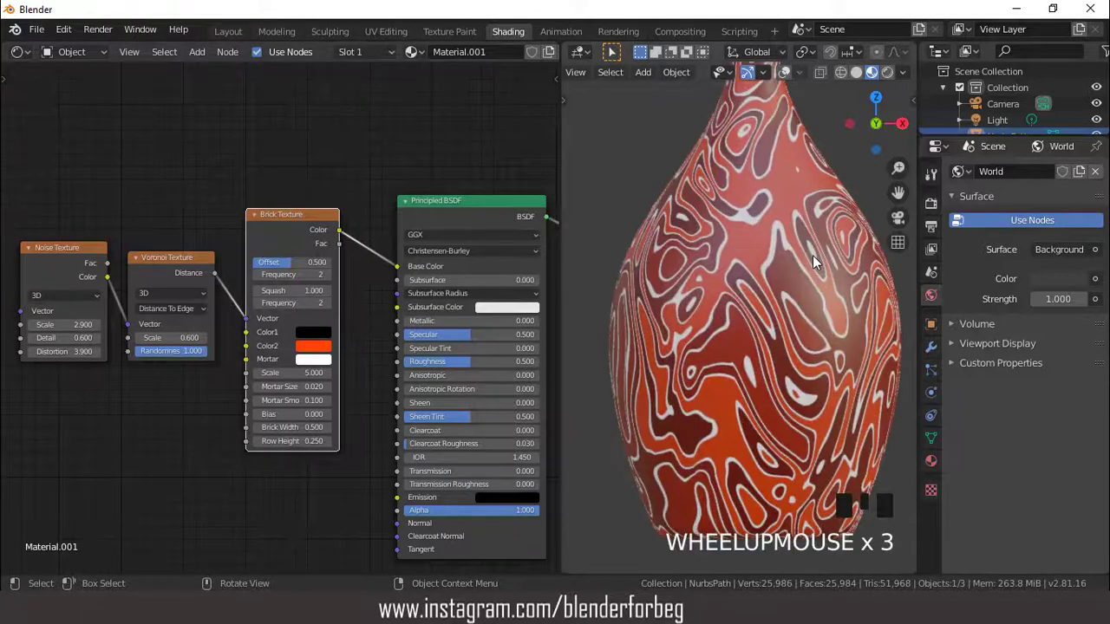
{"action": "scroll", "coordinate": [693, 274], "scroll_direction": "down", "scroll_amount": 2}
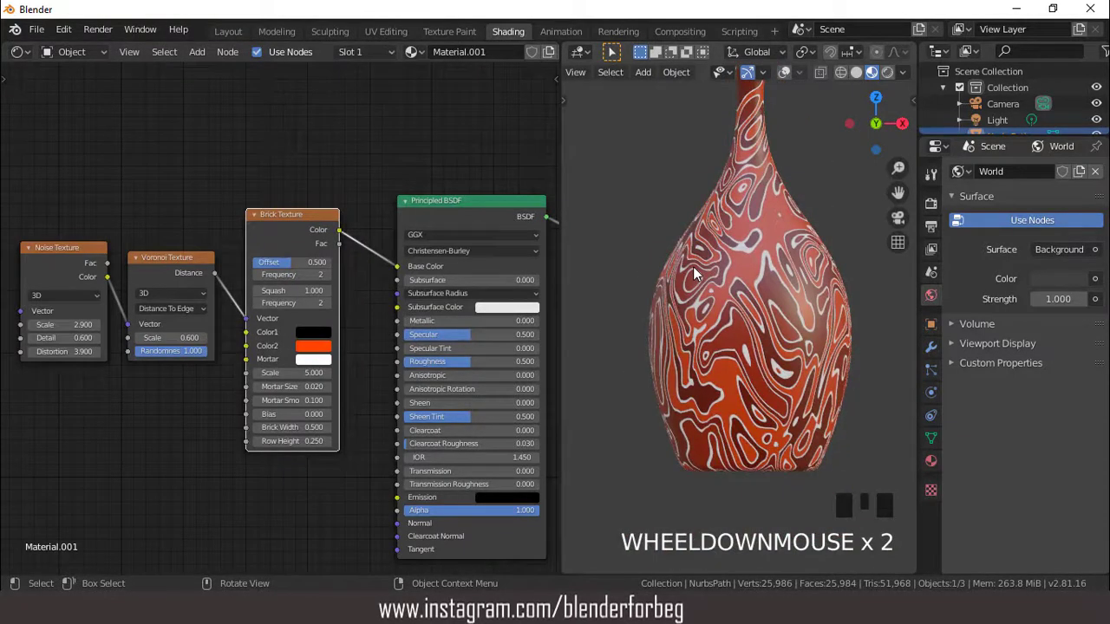
{"action": "scroll", "coordinate": [771, 265], "scroll_direction": "down", "scroll_amount": 3}
{"action": "scroll", "coordinate": [770, 264], "scroll_direction": "up", "scroll_amount": 2}
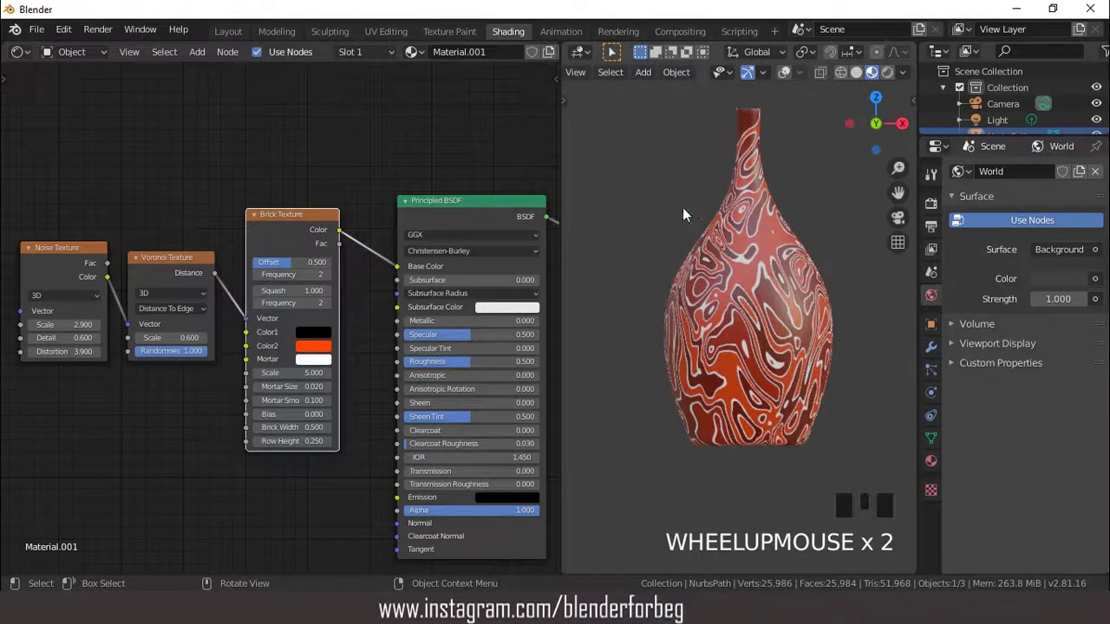
{"action": "middle_click_drag", "start_coordinate": [771, 265], "coordinate": [631, 289]}
{"action": "scroll", "coordinate": [631, 290], "scroll_direction": "down", "scroll_amount": 4}
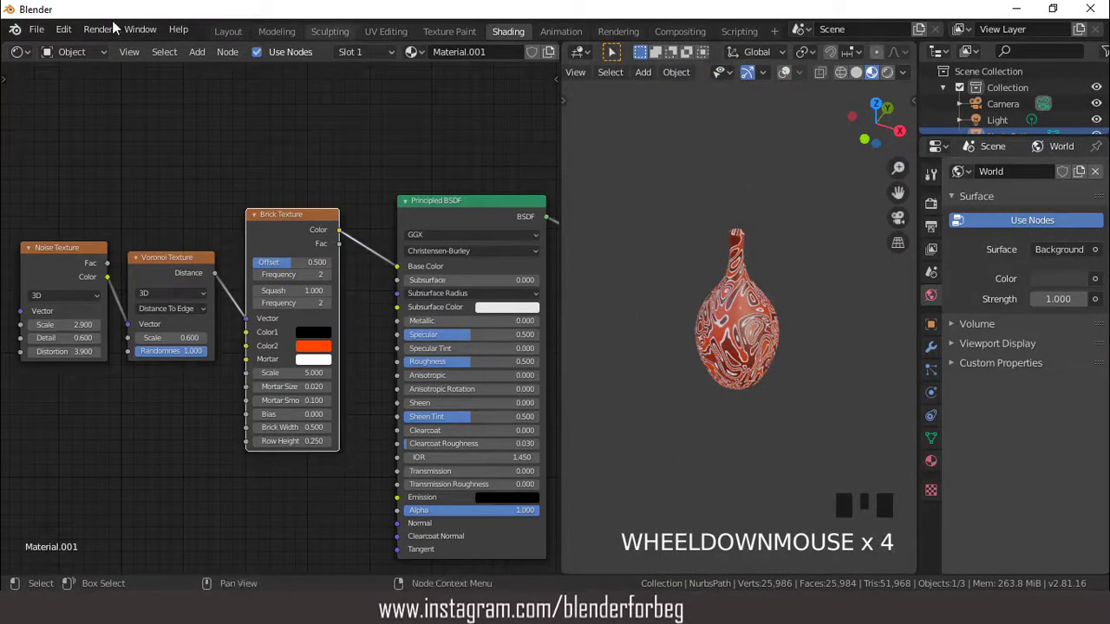
Switch to the Layout workspace, show the vase in Material Preview shading and hide the overlays
{"action": "left_click", "coordinate": [237, 37]}
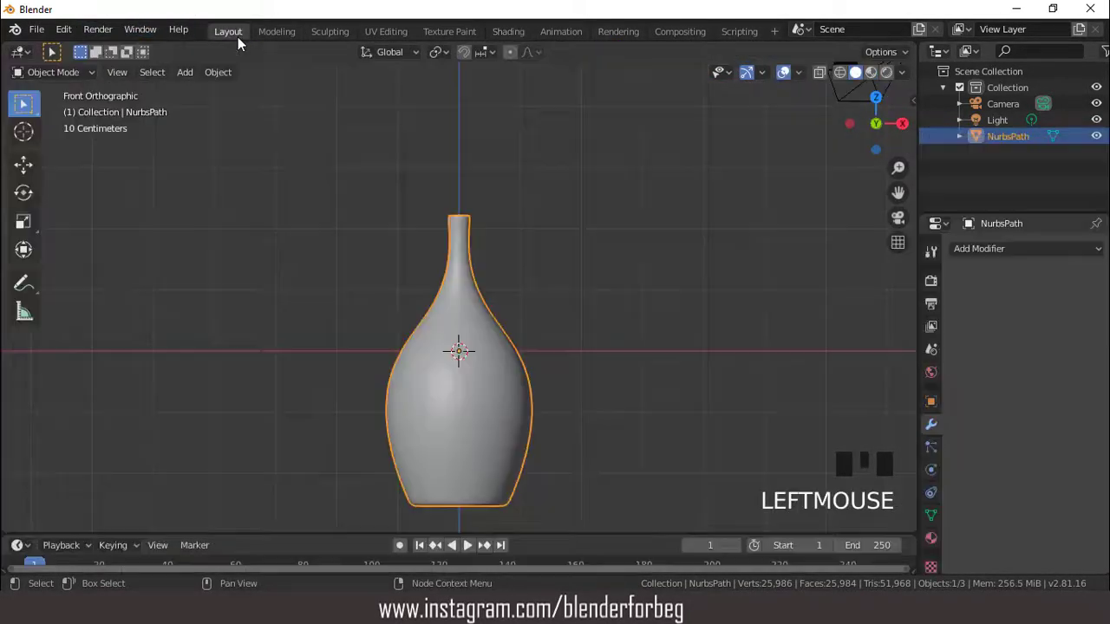
{"action": "left_click", "coordinate": [871, 73]}
{"action": "left_click", "coordinate": [783, 73]}
{"action": "scroll", "coordinate": [490, 173], "scroll_direction": "down", "scroll_amount": 2}
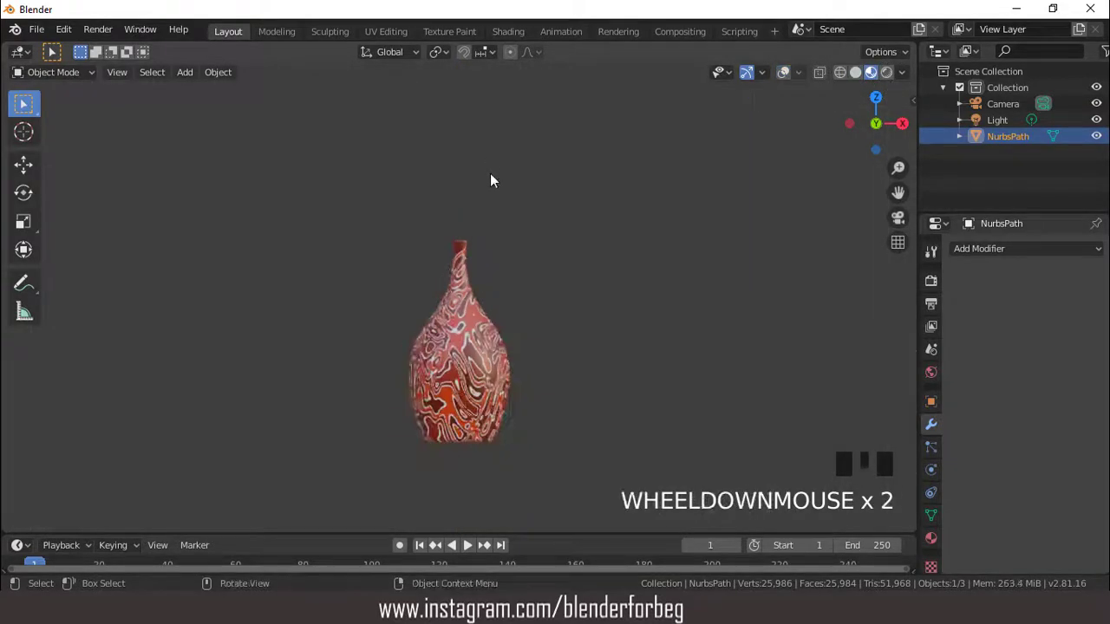
Examine the vase's patterned material from the front and from several angles around it
{"action": "scroll", "coordinate": [491, 175], "scroll_direction": "up", "scroll_amount": 4}
{"action": "middle_click_drag", "start_coordinate": [529, 229], "coordinate": [312, 200]}
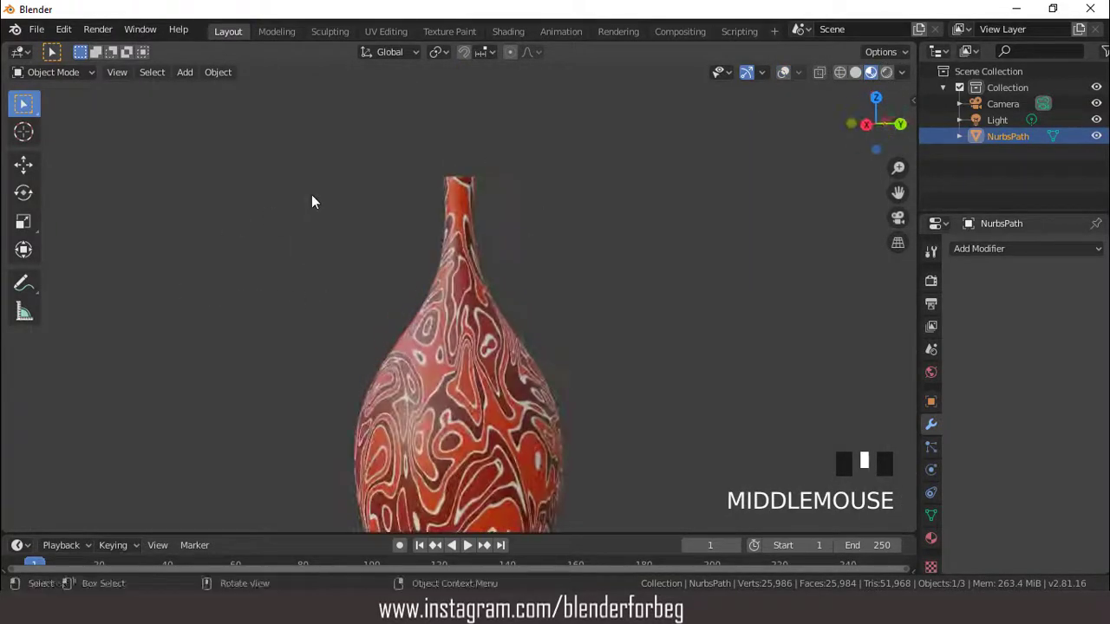
{"action": "key", "text": "KP_1"}
{"action": "key", "text": "ctrl+KP_2"}
{"action": "key", "text": "ctrl+KP_2"}
{"action": "key", "text": "ctrl+KP_2"}
{"action": "key", "text": "ctrl+KP_2"}
{"action": "key", "text": "ctrl+KP_2"}
{"action": "key", "text": "ctrl+KP_2"}
{"action": "key", "text": "ctrl+KP_2"}
{"action": "key", "text": "ctrl+KP_2"}
{"action": "key", "text": "ctrl+KP_2"}
{"action": "key", "text": "ctrl+KP_2"}
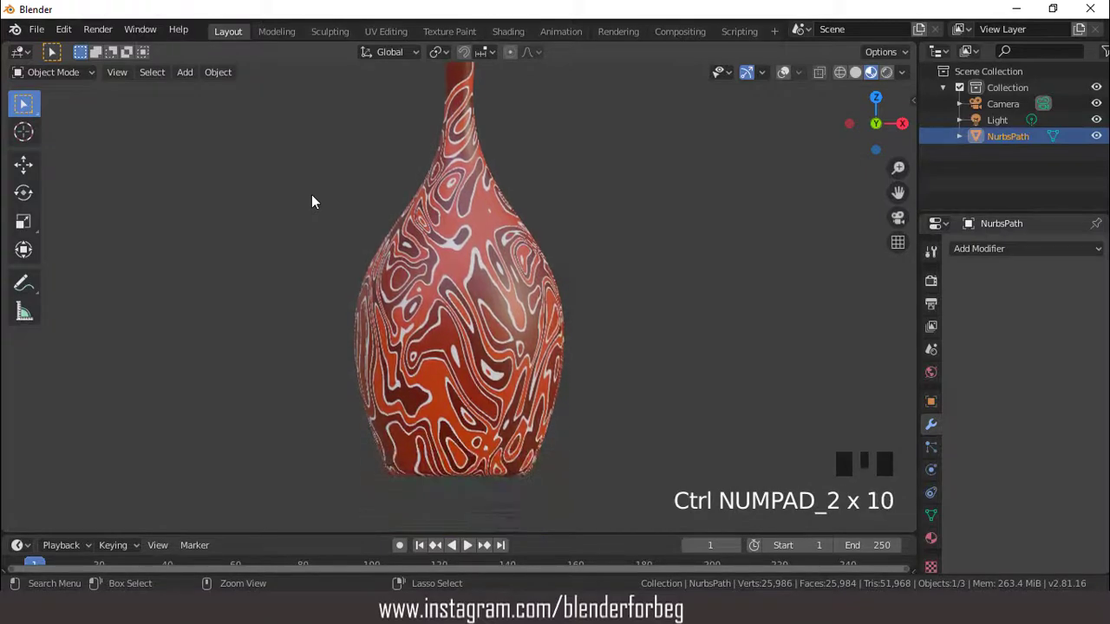
{"action": "scroll", "coordinate": [313, 202], "scroll_direction": "down", "scroll_amount": 1}
{"action": "middle_click_drag", "start_coordinate": [608, 224], "coordinate": [550, 305]}
{"action": "scroll", "coordinate": [551, 305], "scroll_direction": "up", "scroll_amount": 1}
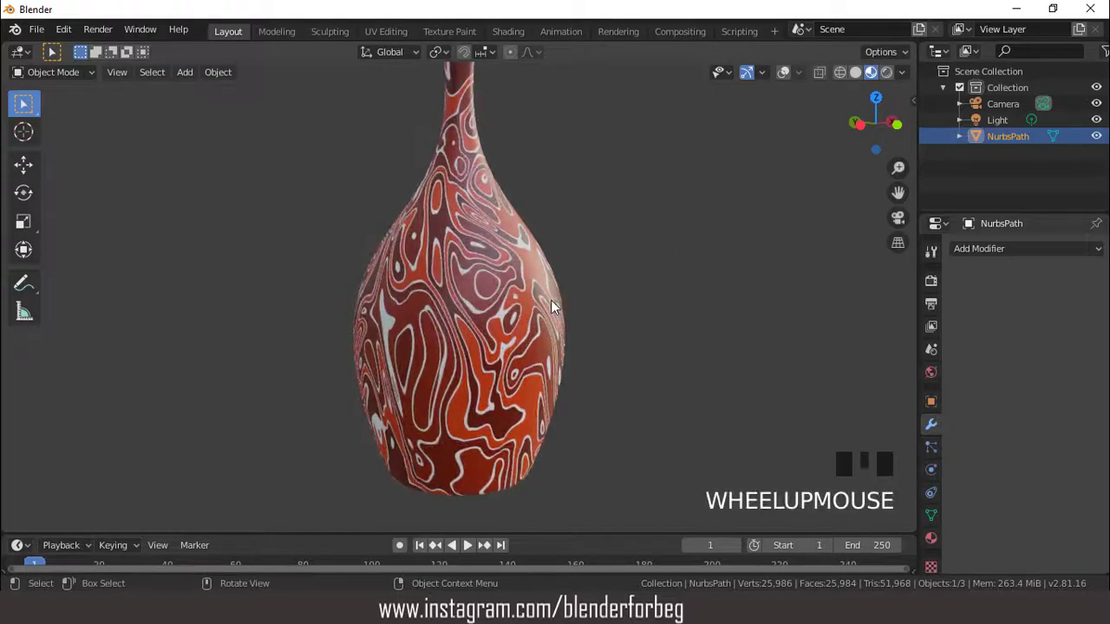
{"action": "scroll", "coordinate": [534, 276], "scroll_direction": "down", "scroll_amount": 1}
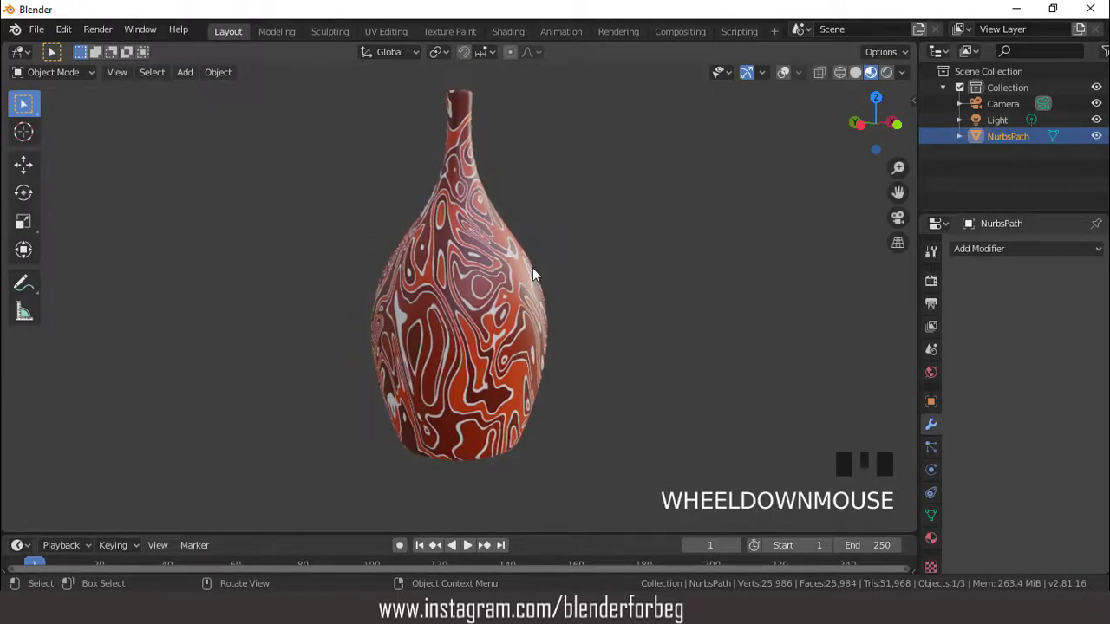